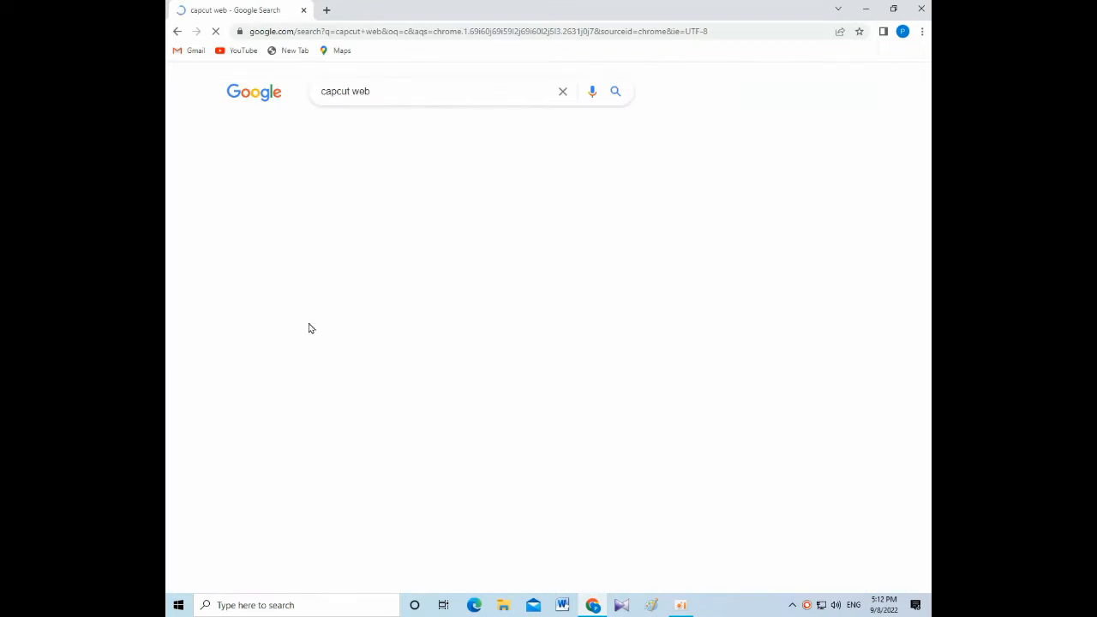
Open the CapCut website from the search results, start its free online editor and create a blank canvas project
left_click(256, 205)
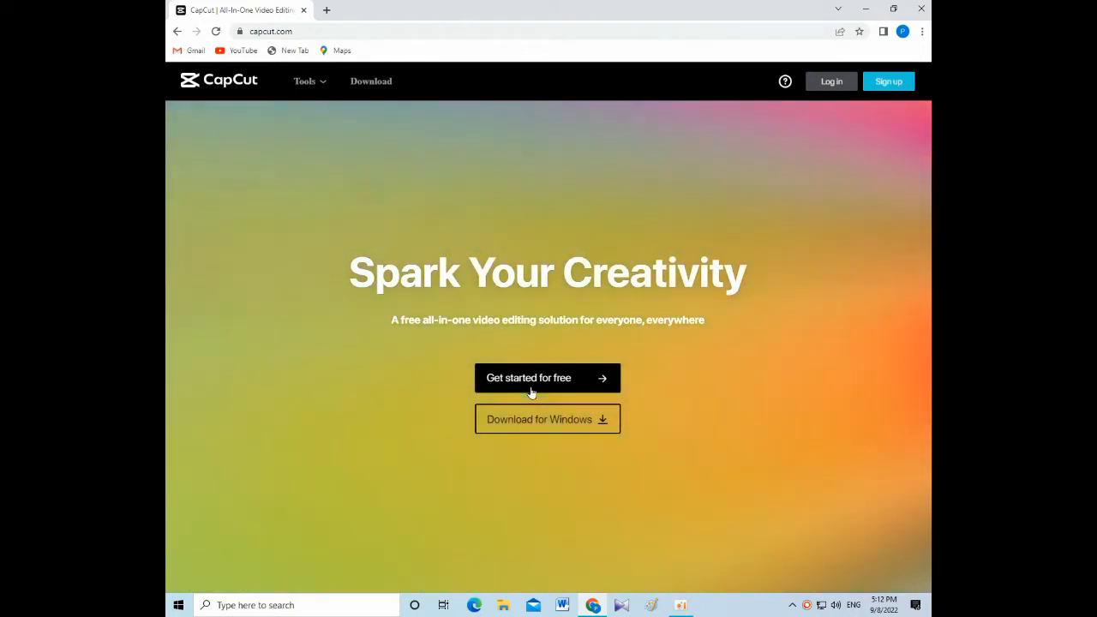
left_click(530, 391)
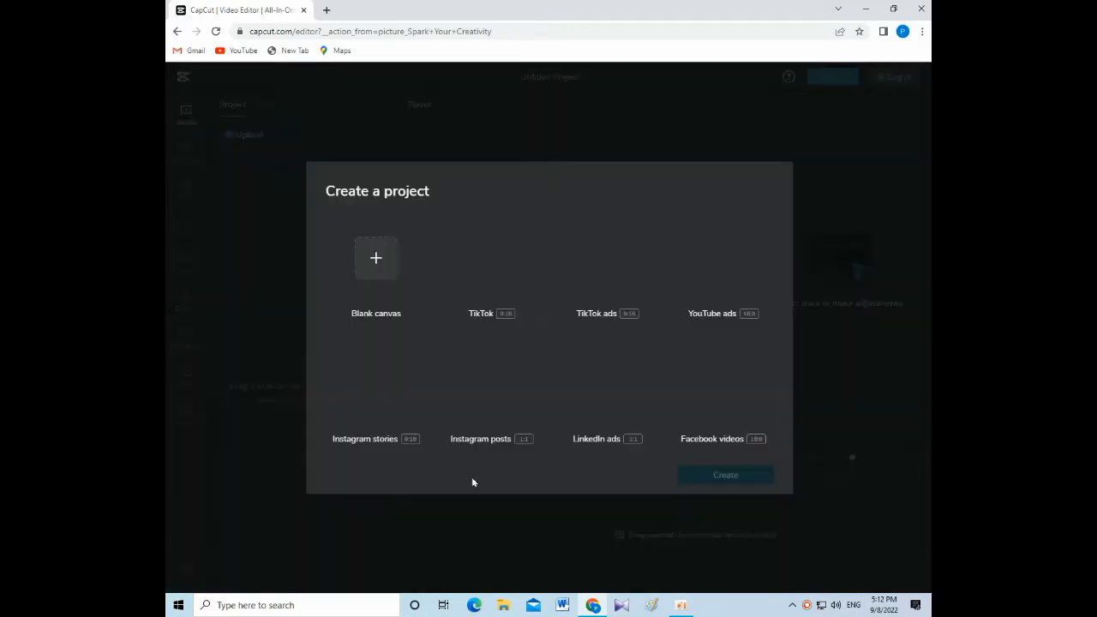
left_click(710, 474)
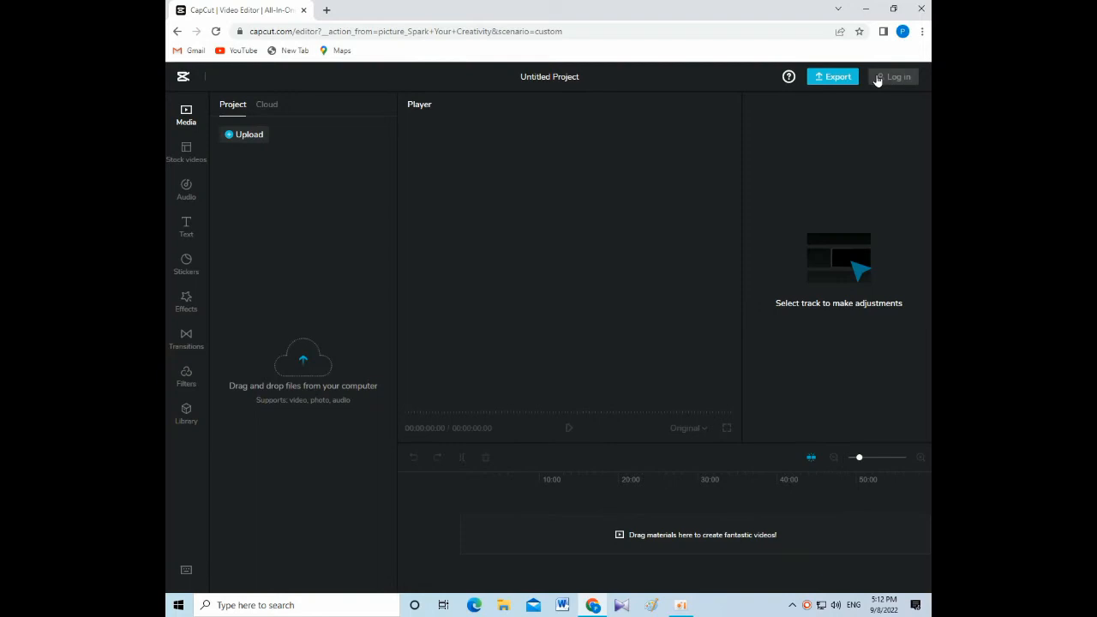
Log in with a Google account and choose Social media as the role
left_click(878, 81)
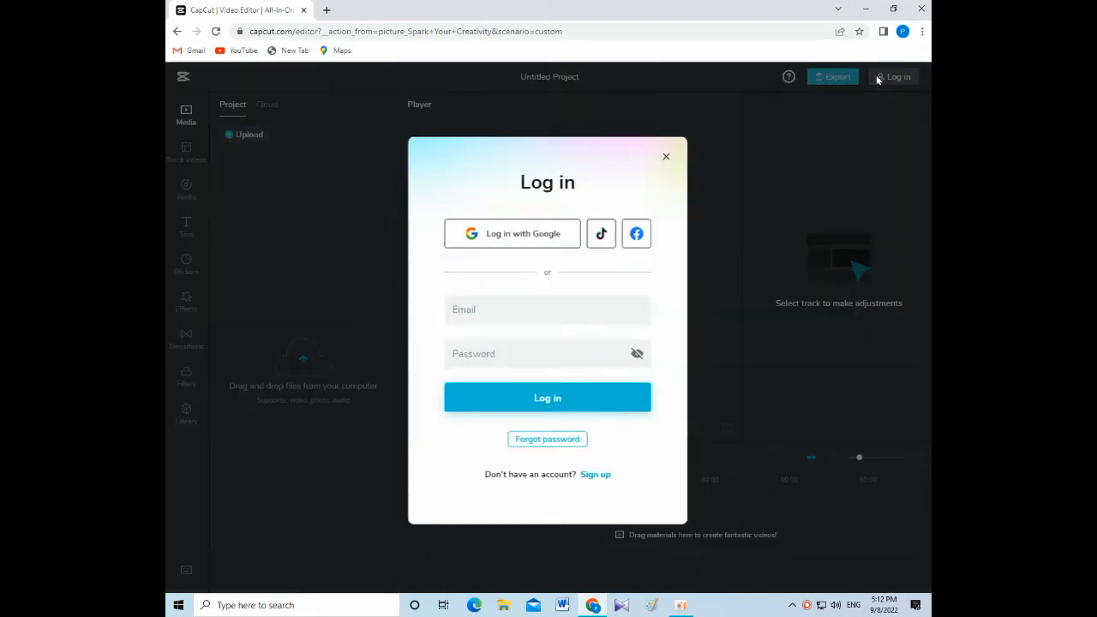
left_click(503, 242)
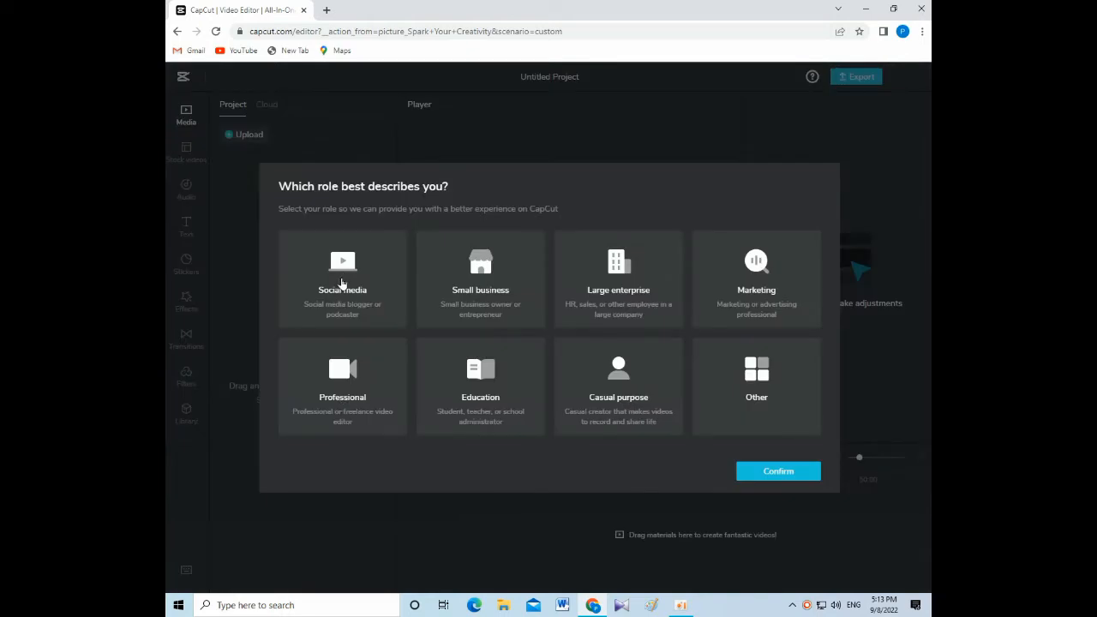
left_click(358, 307)
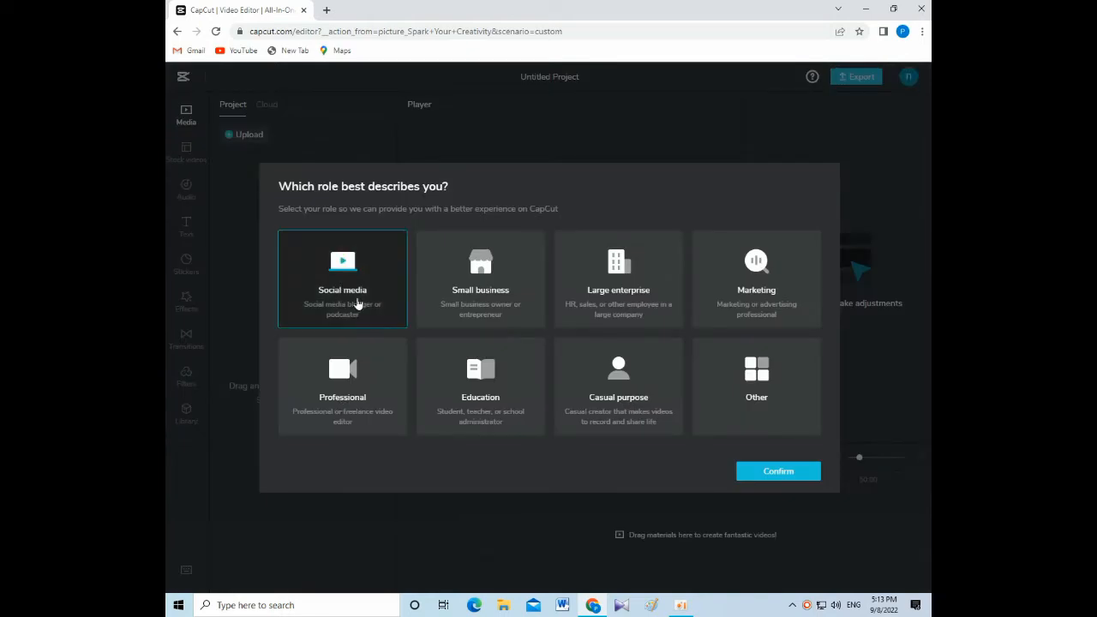
left_click(784, 472)
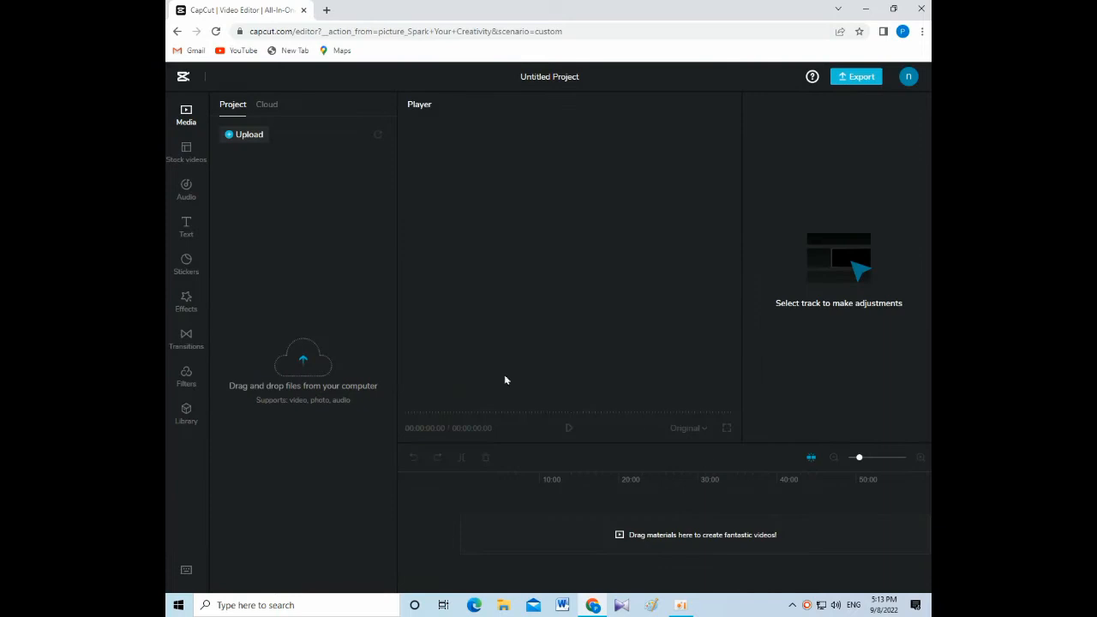
Upload the images download, download (1) and download (2) from the Downloads folder and place download.jpg at the start of the timeline
left_click(333, 364)
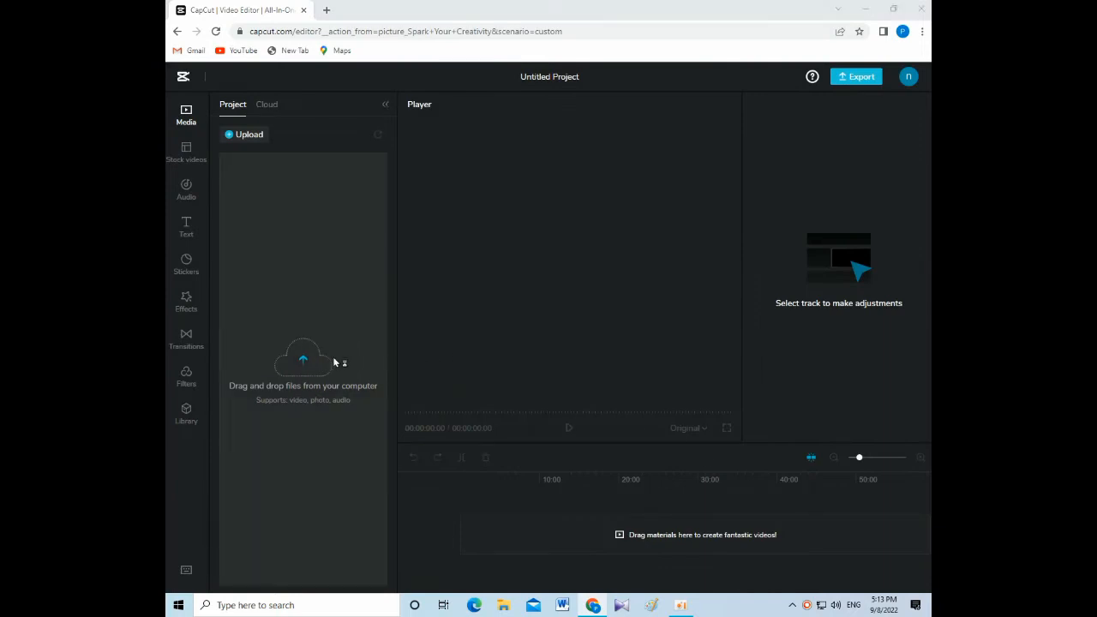
left_click_drag(288, 95, 309, 134)
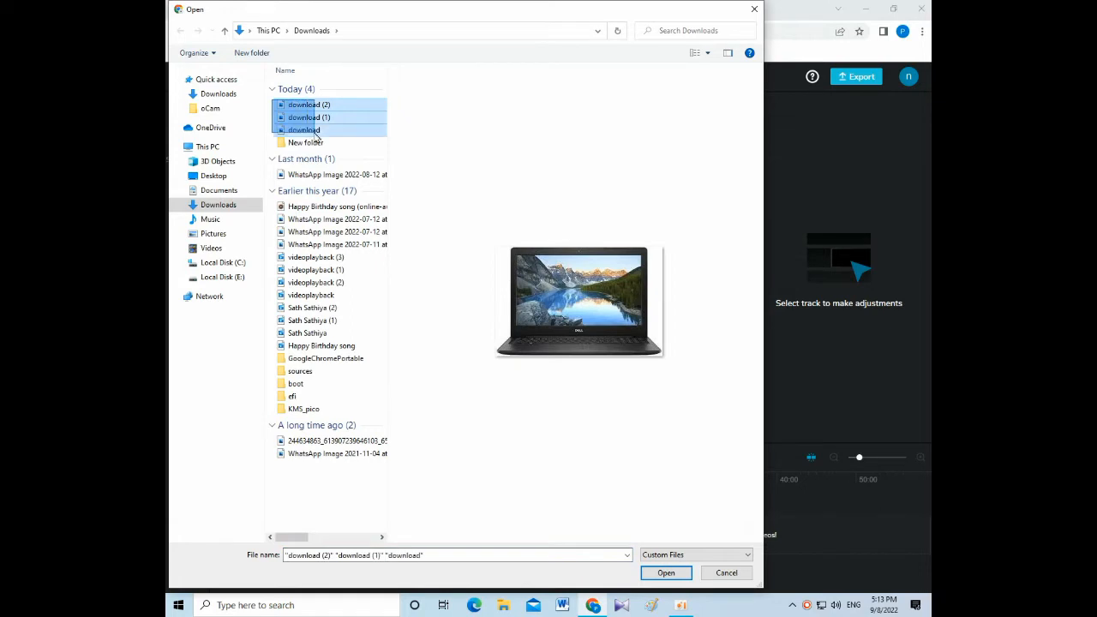
left_click(666, 573)
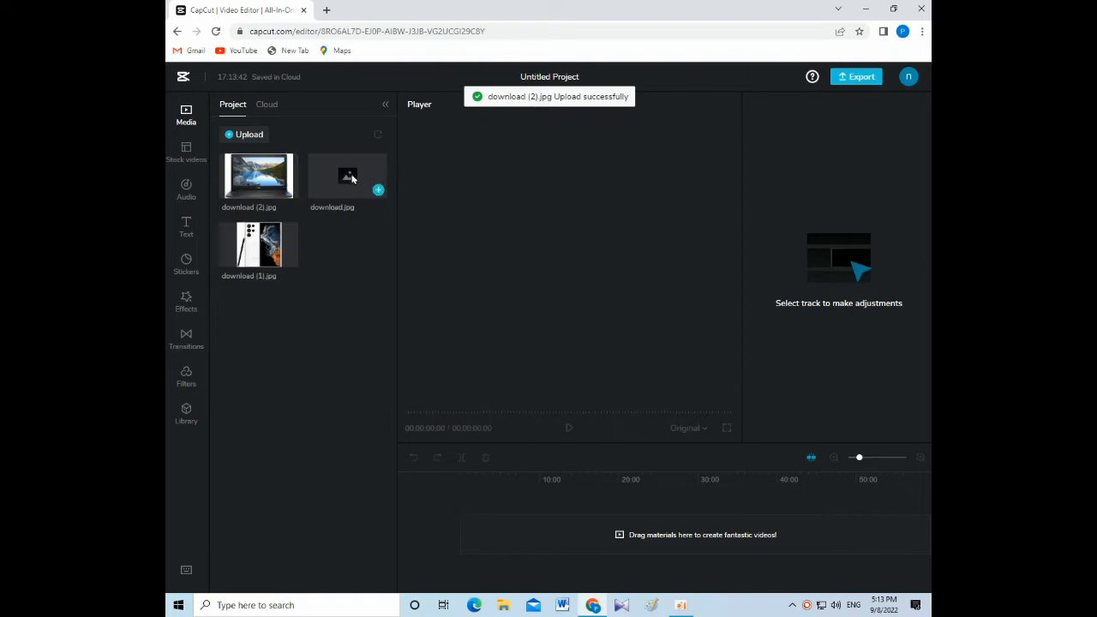
left_click_drag(353, 179, 496, 536)
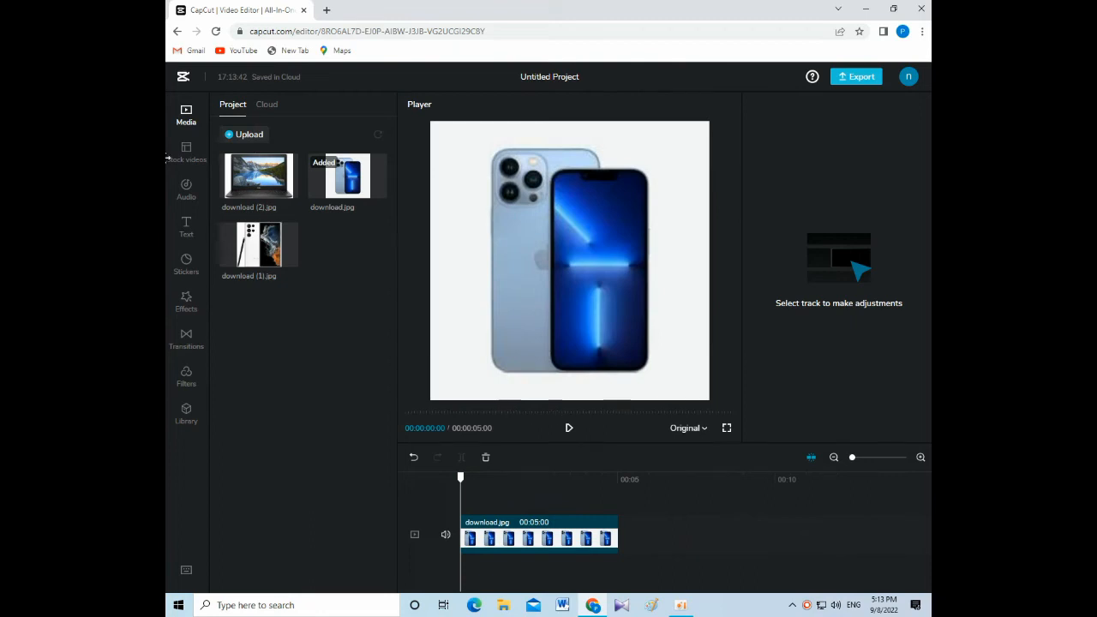
Add a text in the red-outlined trending style at the start of the timeline and set its content to "iphone 13 pro"
left_click(185, 222)
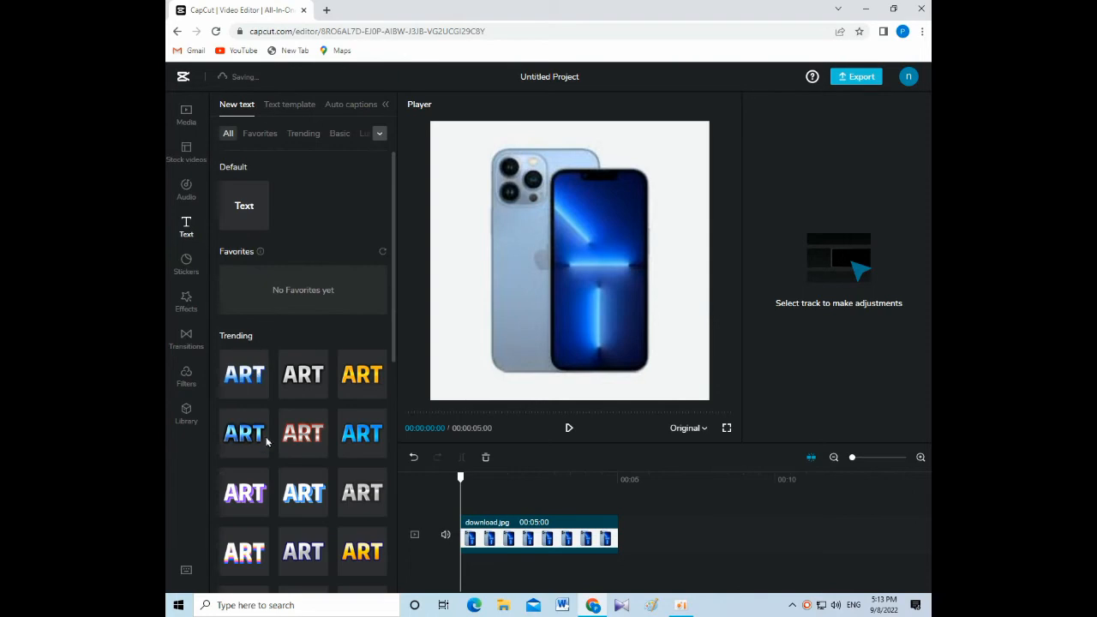
mouse_move(304, 435)
left_click_drag(304, 435, 467, 487)
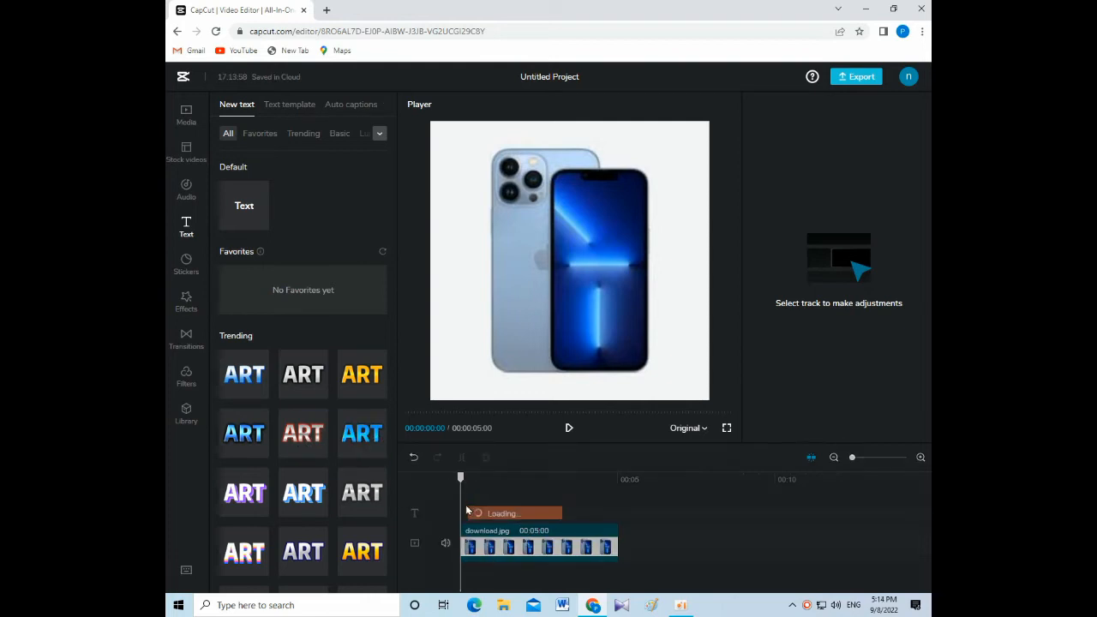
left_click(471, 518)
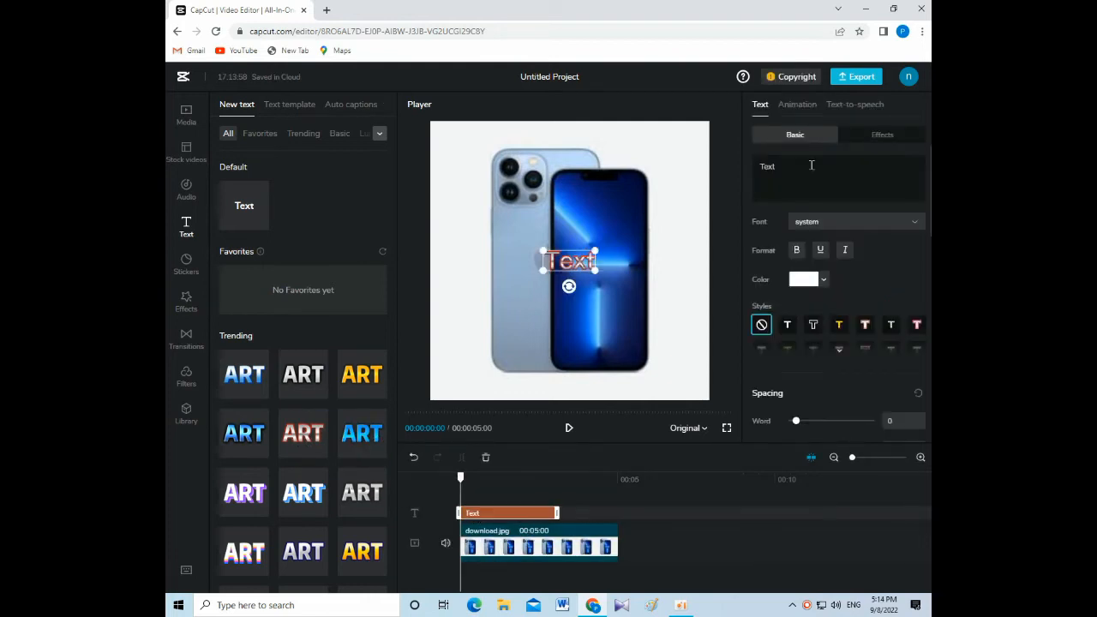
type("iph")
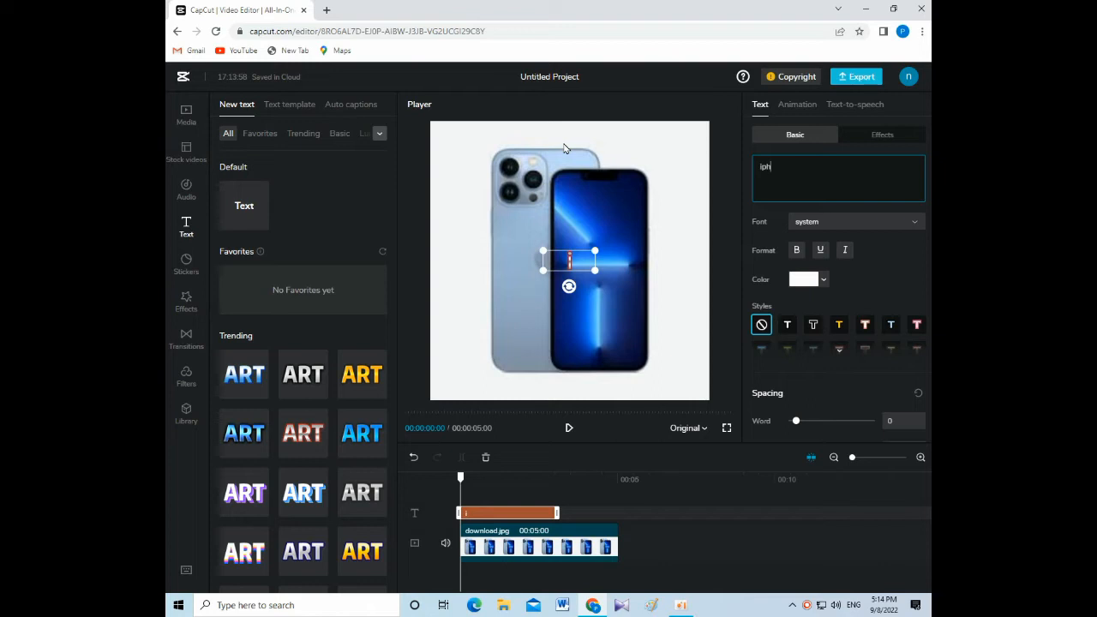
type("one 13 pro")
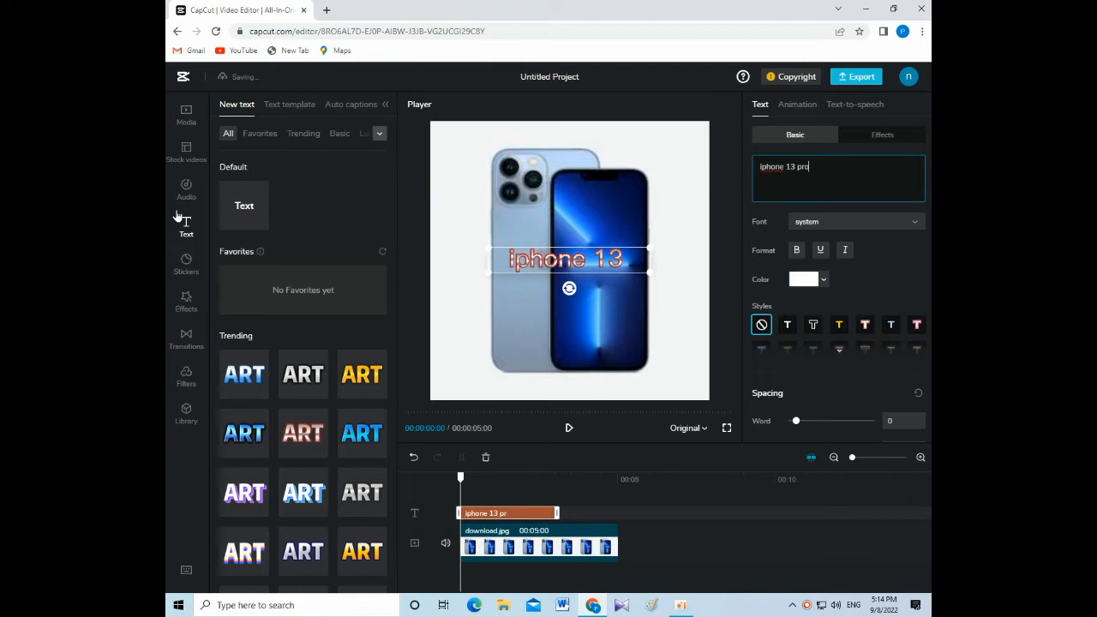
Add the trending red SUBSCRIBE text template at the start of the timeline and place it in the frame's lower-right corner
scroll(328, 283, "down", 10)
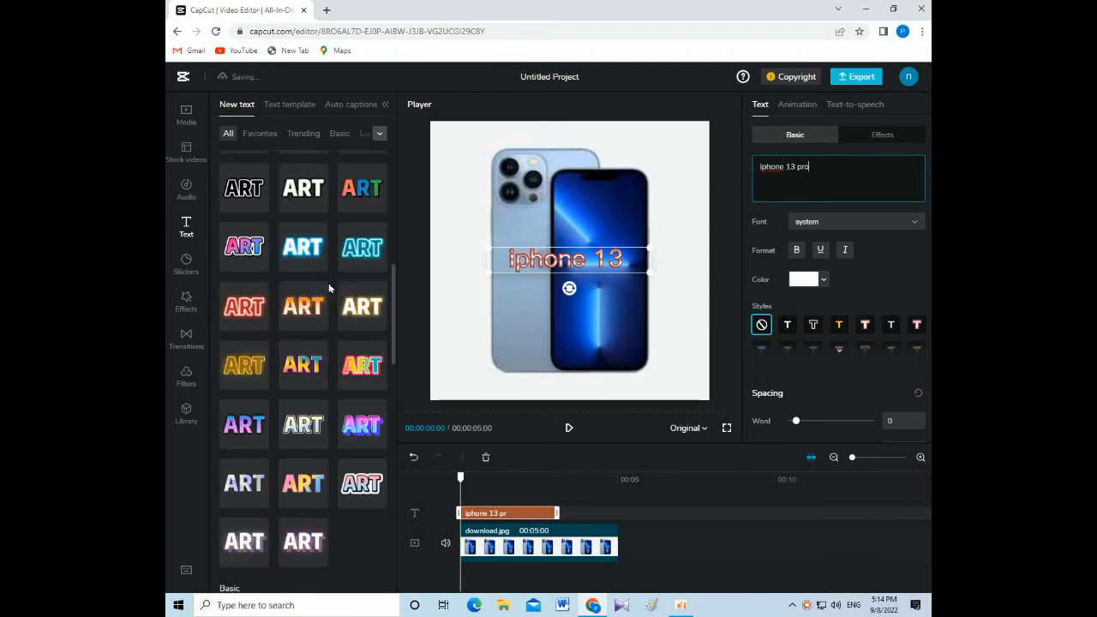
left_click(299, 132)
left_click(295, 108)
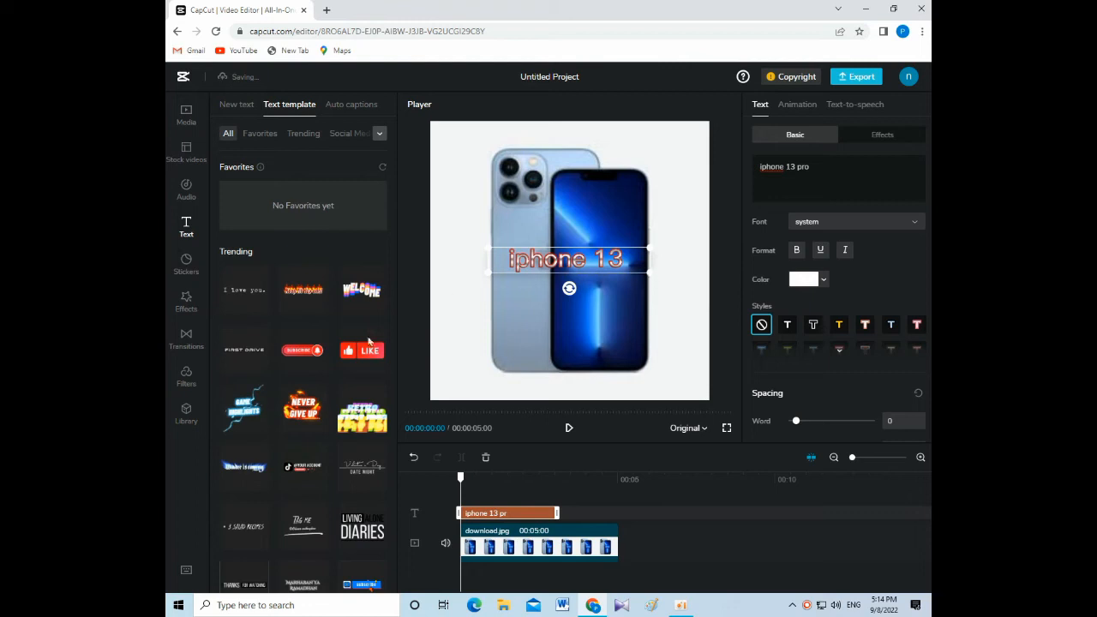
left_click(297, 352)
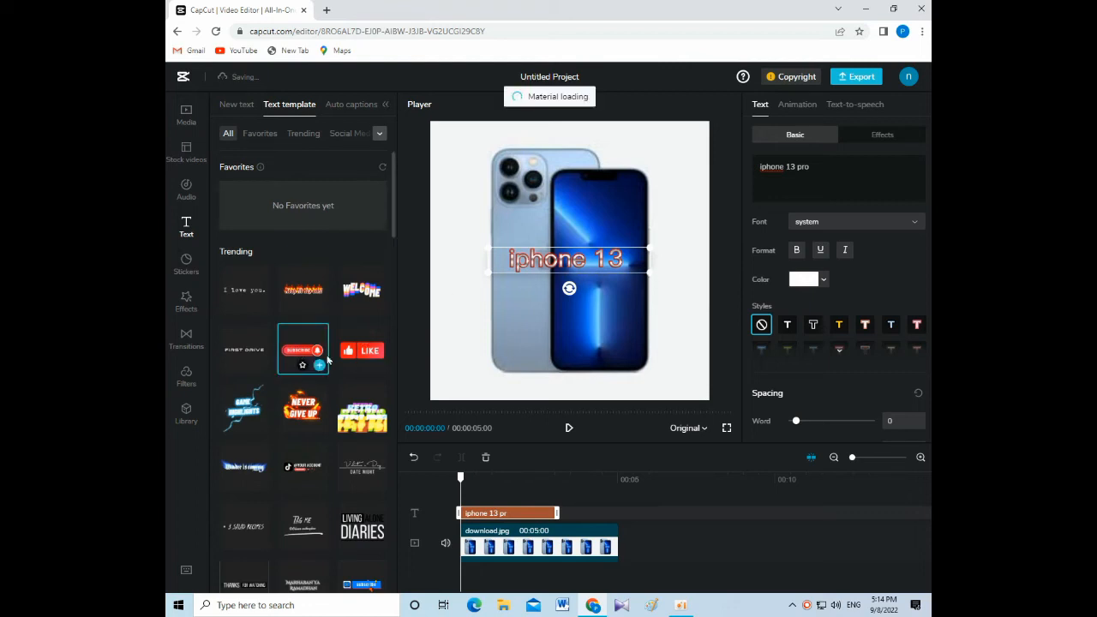
left_click_drag(300, 343, 442, 489)
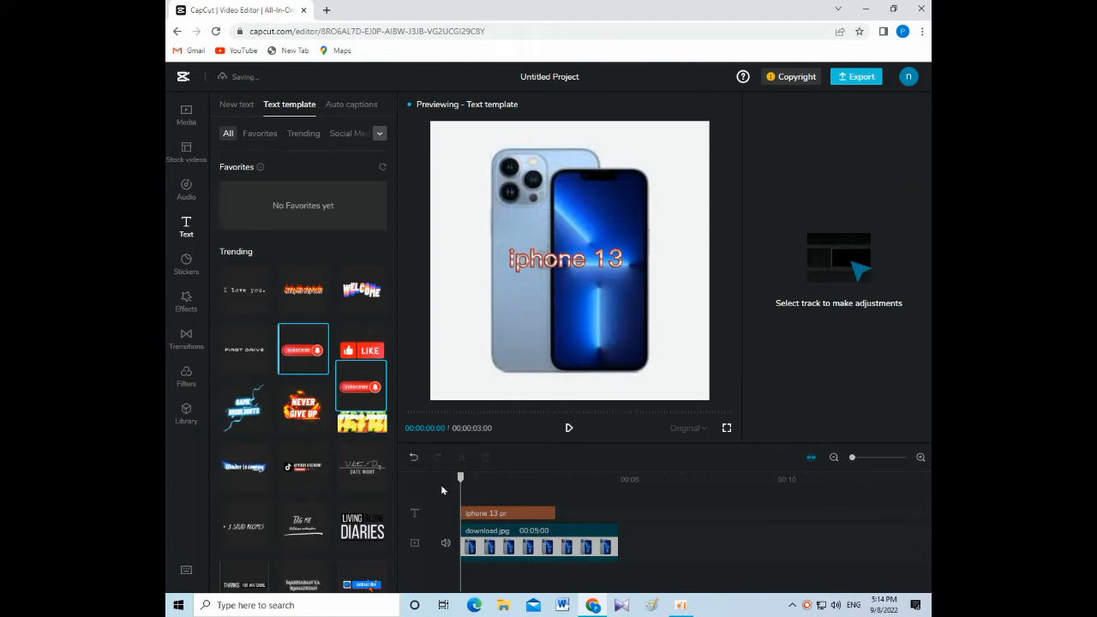
left_click_drag(442, 489, 469, 488)
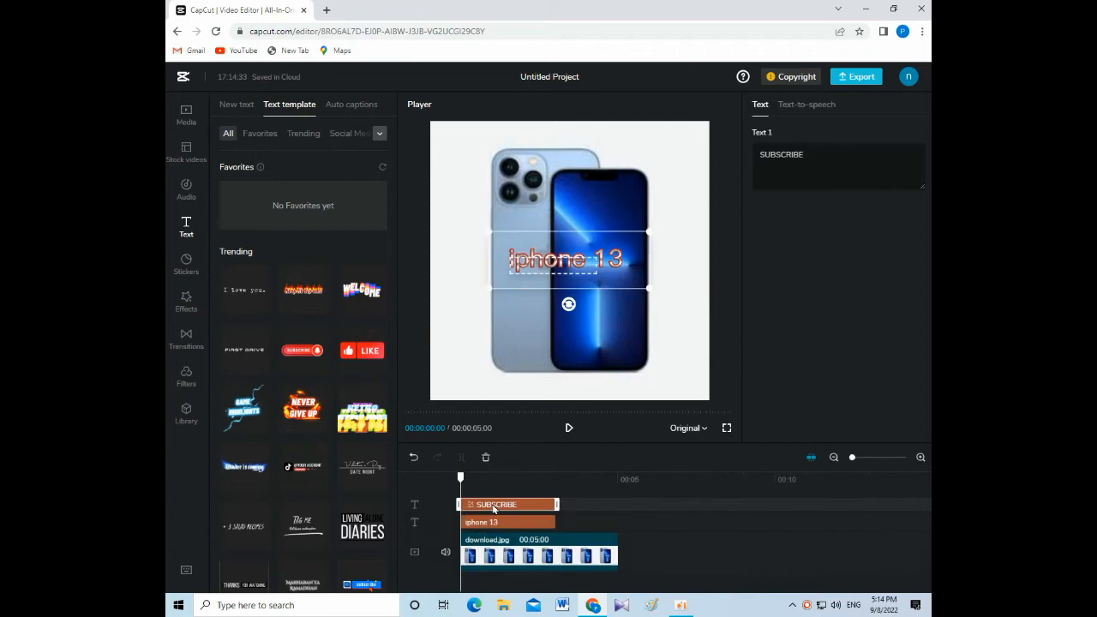
left_click_drag(587, 291, 691, 383)
Add the rainbow neon heart sticker at the start of the timeline and place it in the frame's upper-right corner
left_click(188, 259)
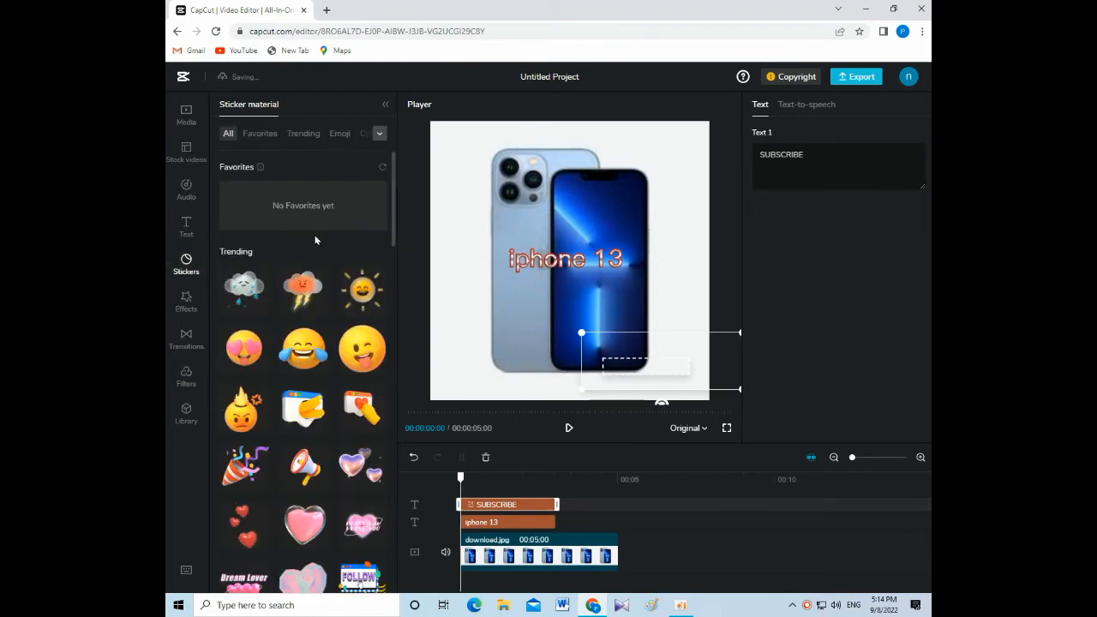
scroll(335, 259, "down", 10)
scroll(316, 346, "up", 1)
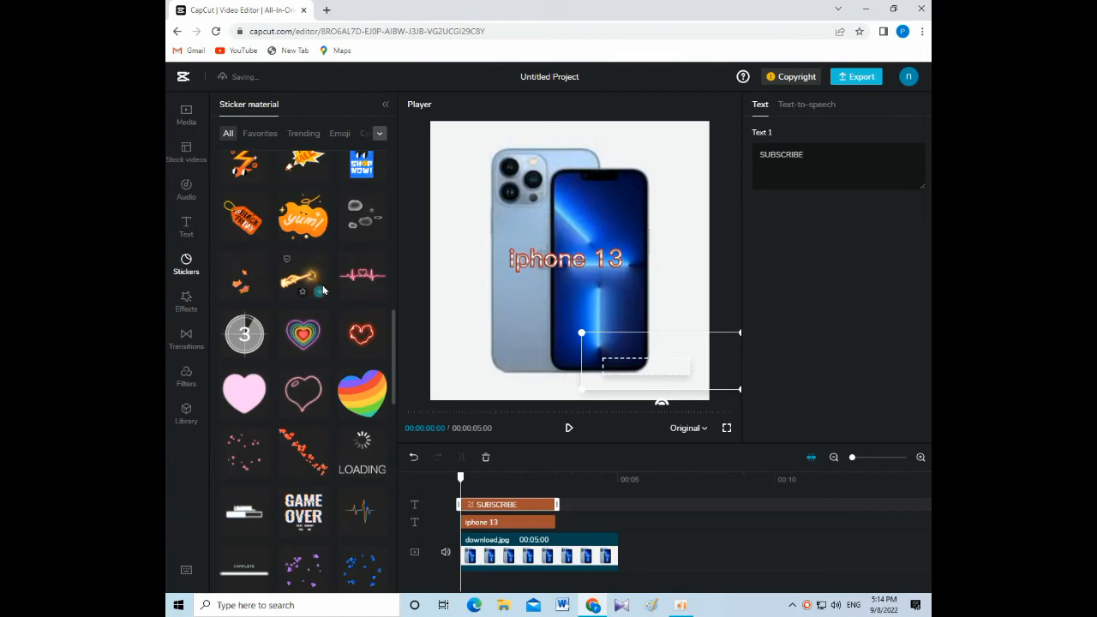
left_click_drag(315, 346, 468, 481)
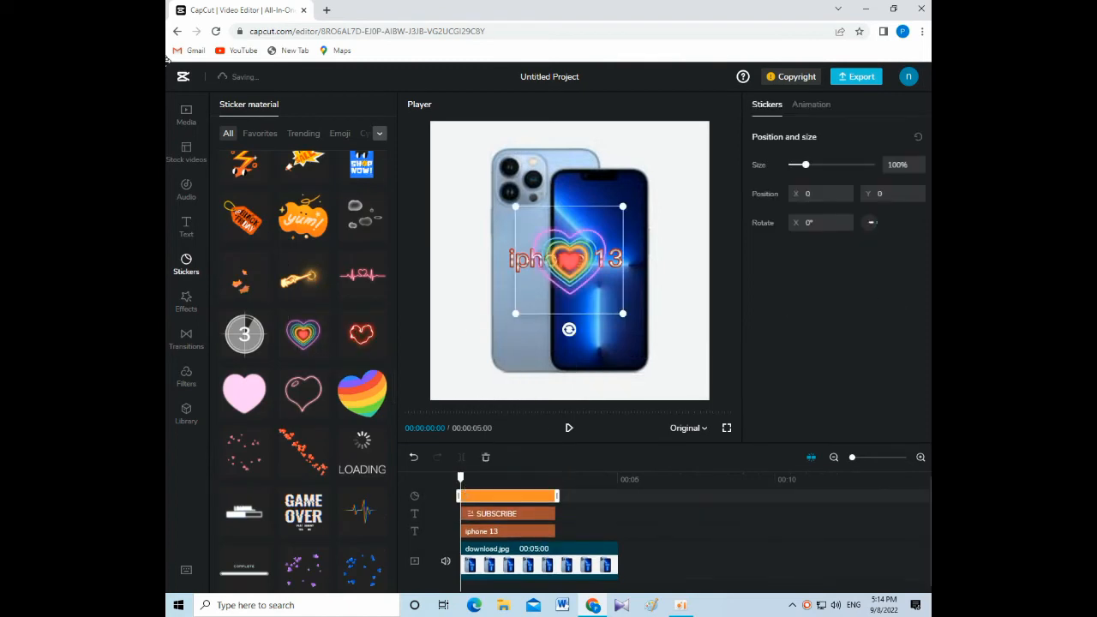
left_click_drag(573, 224, 665, 128)
Try to add the Blink transition at the end of the download.jpg clip
left_click(186, 339)
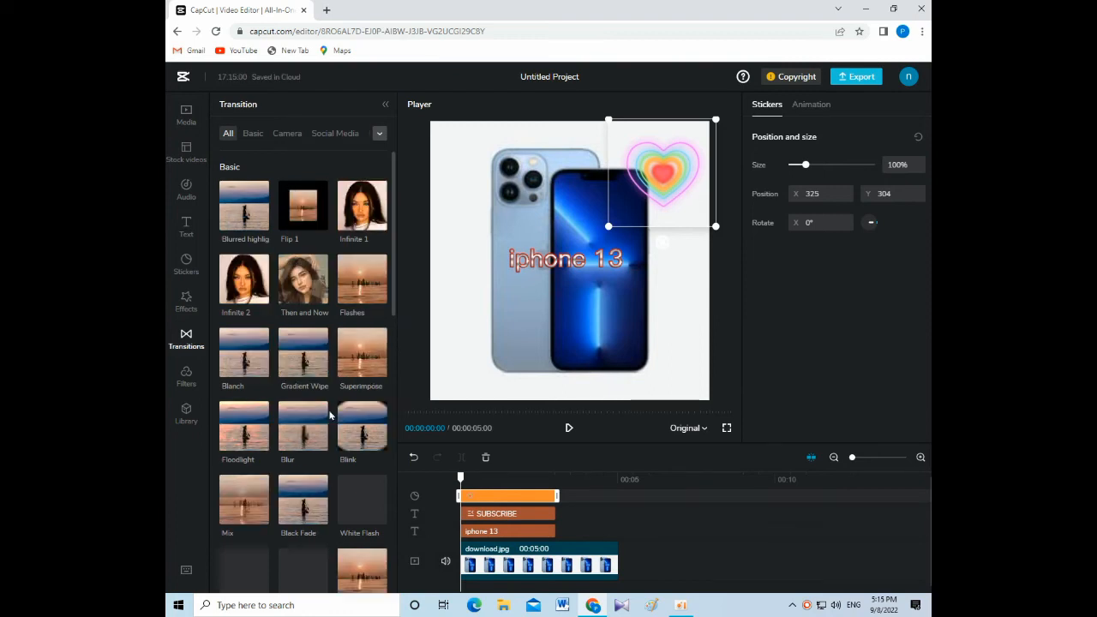
left_click_drag(350, 422, 627, 549)
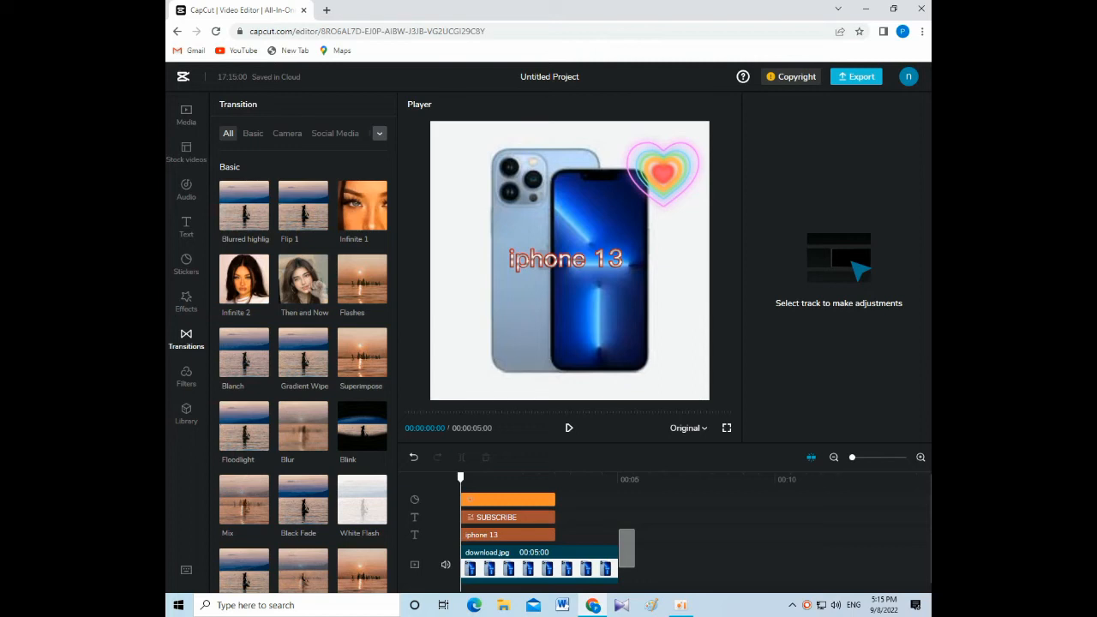
left_click_drag(627, 549, 626, 549)
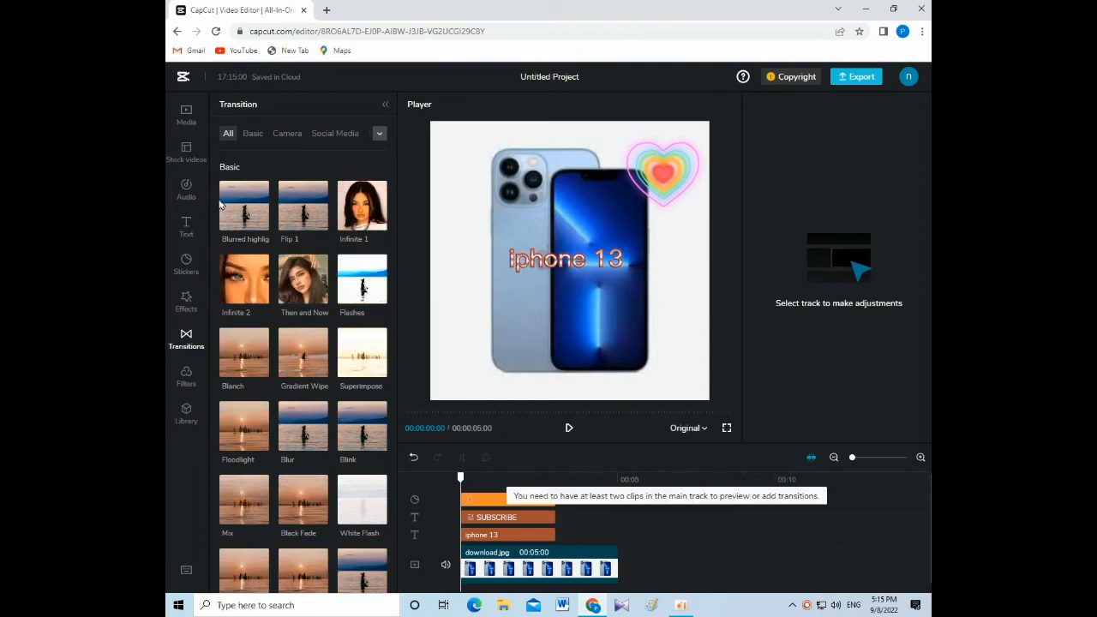
Add the laptop image download (2).jpg to the main track and move it behind the download.jpg clip
left_click(186, 115)
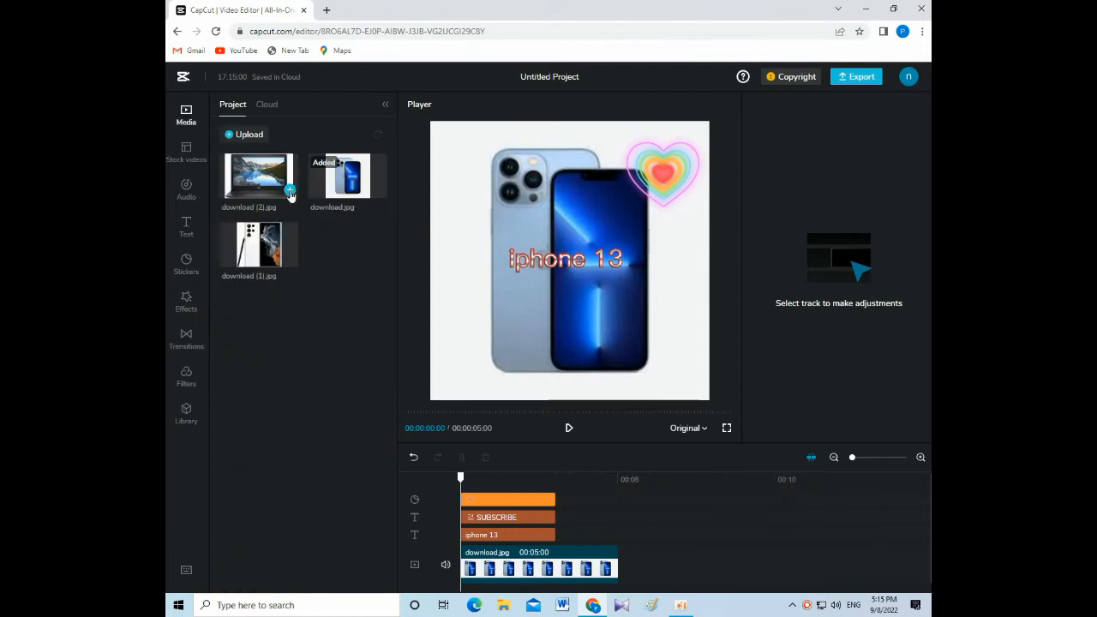
left_click(291, 192)
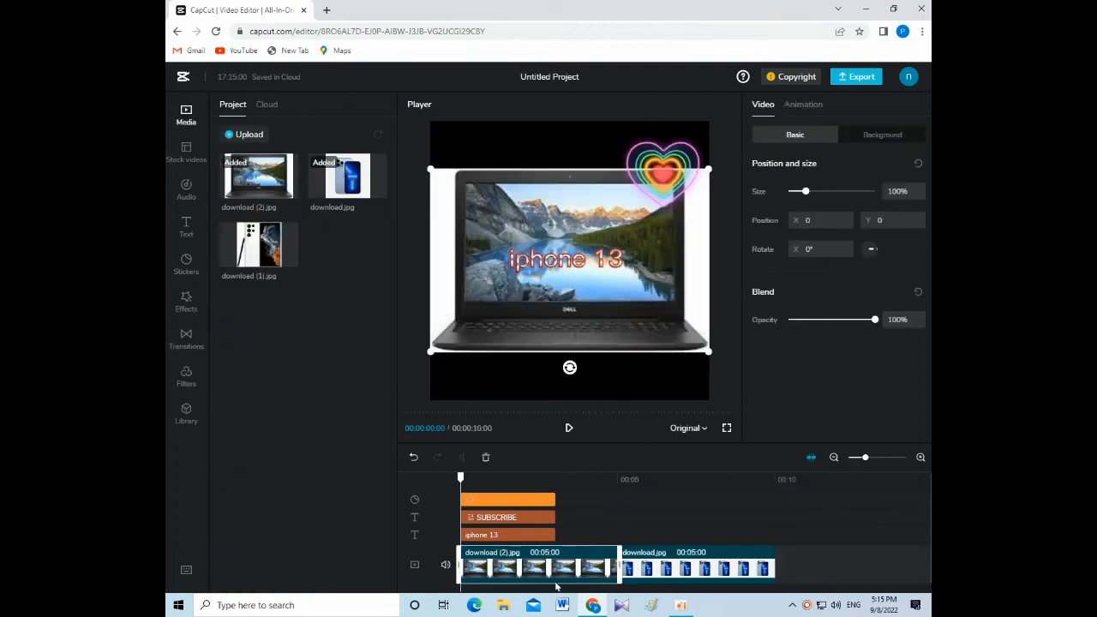
left_click_drag(547, 559, 691, 557)
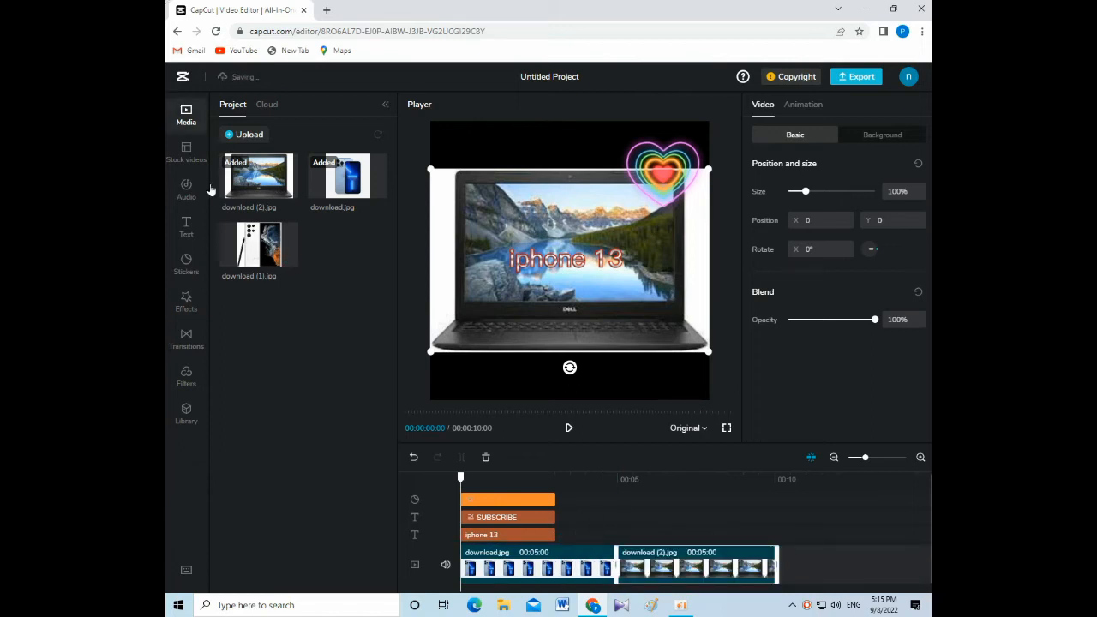
Add the Gradient Wipe transition between the phone and laptop clips and start previewing the video
left_click(197, 343)
left_click_drag(362, 356, 615, 566)
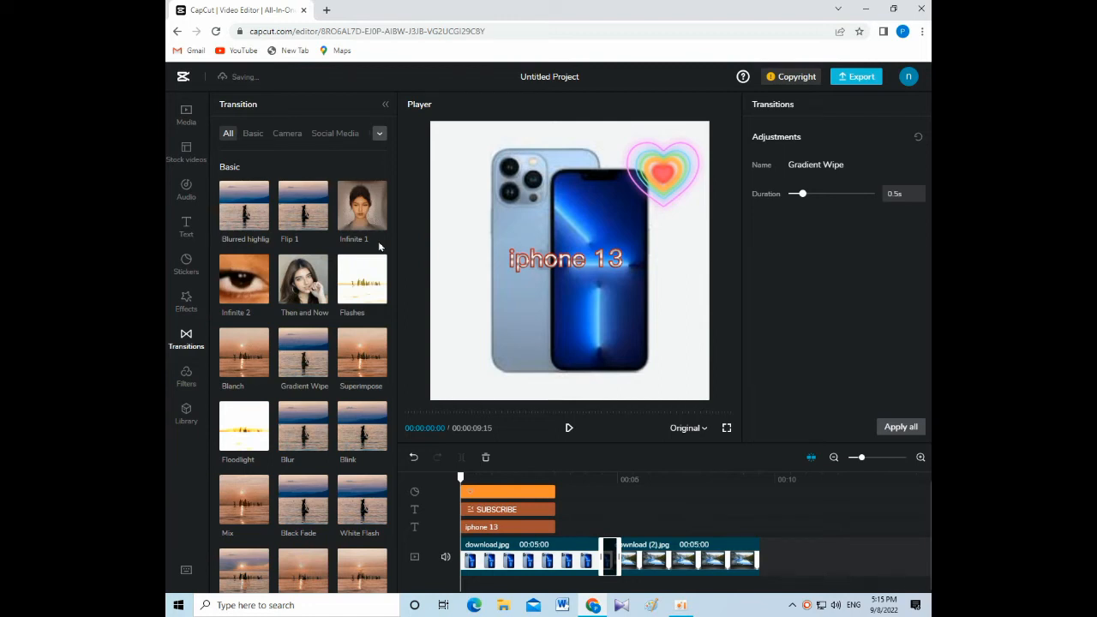
key("space")
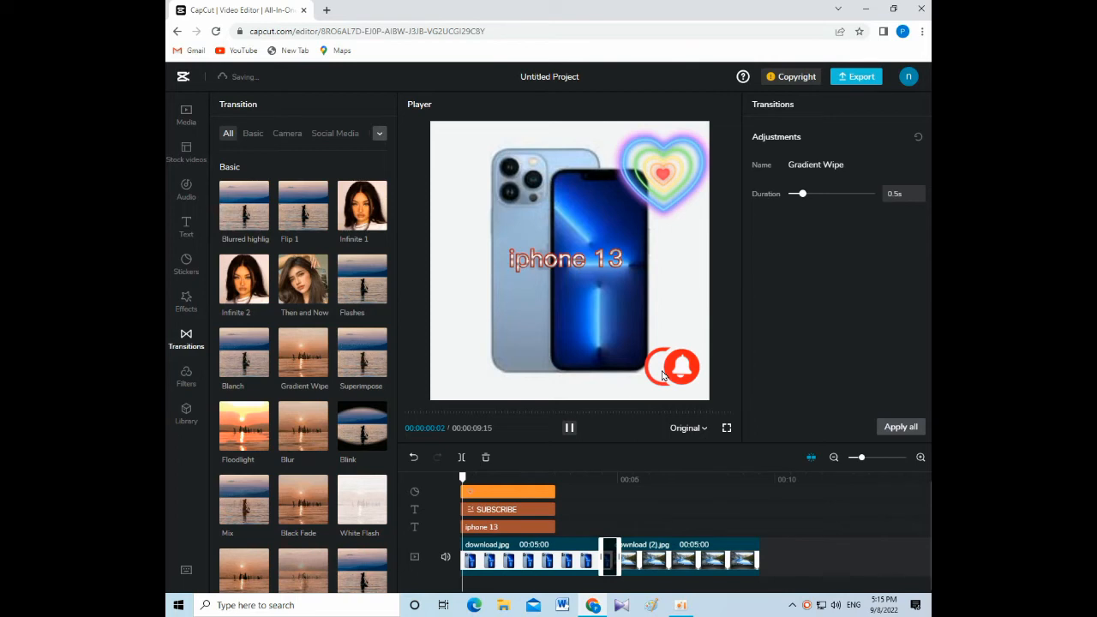
Shift the SUBSCRIBE template left so that it fits entirely inside the frame, and play the video
left_click(526, 510)
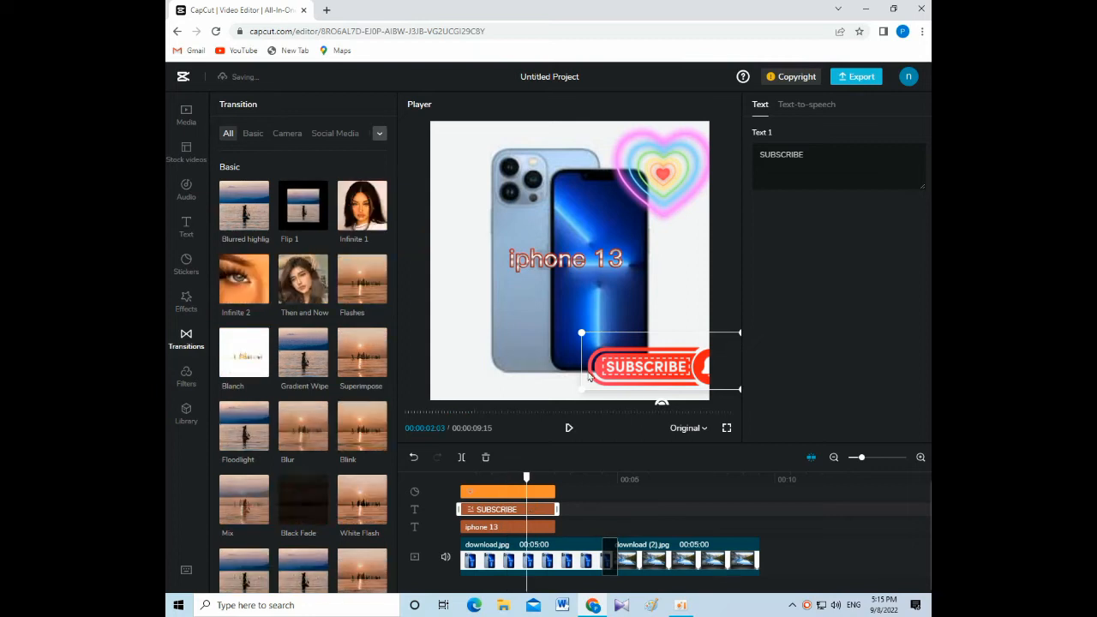
left_click_drag(590, 377, 550, 379)
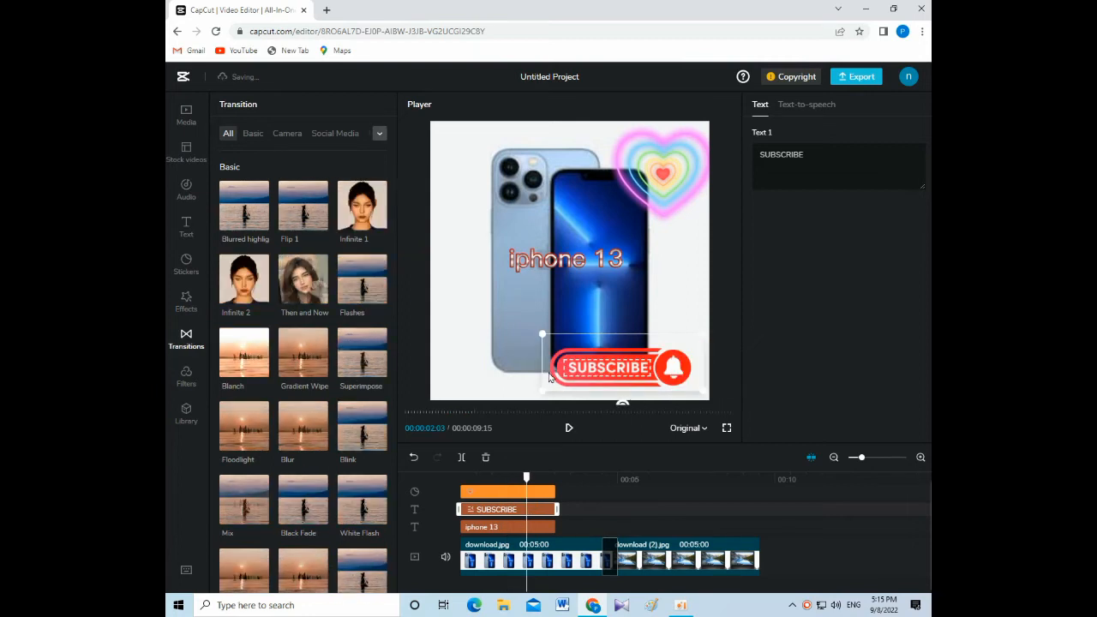
left_click(570, 428)
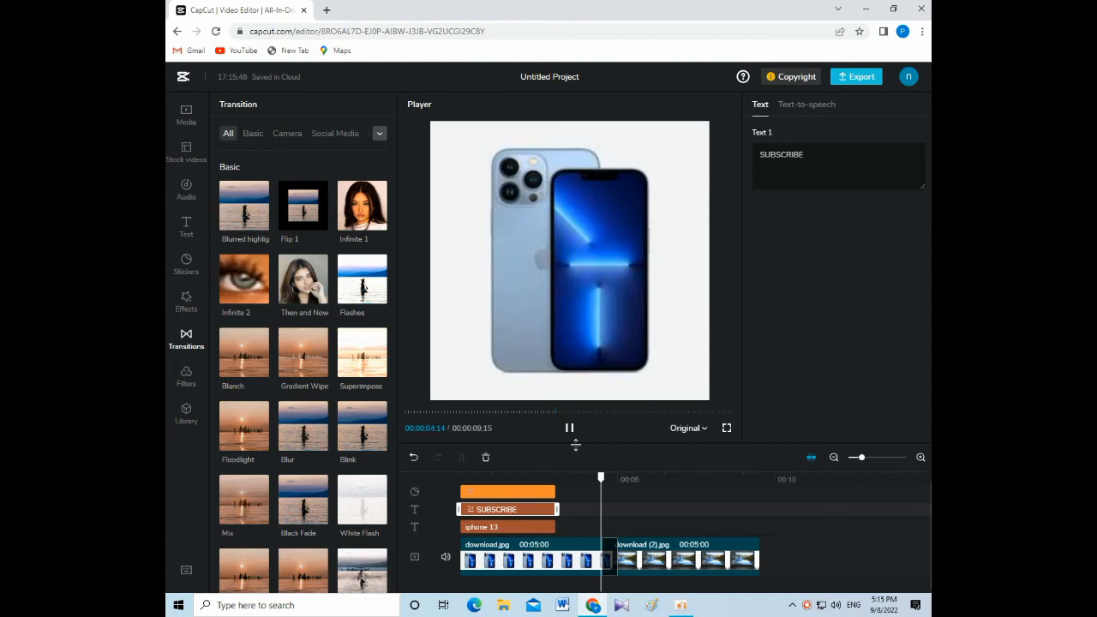
left_click(182, 385)
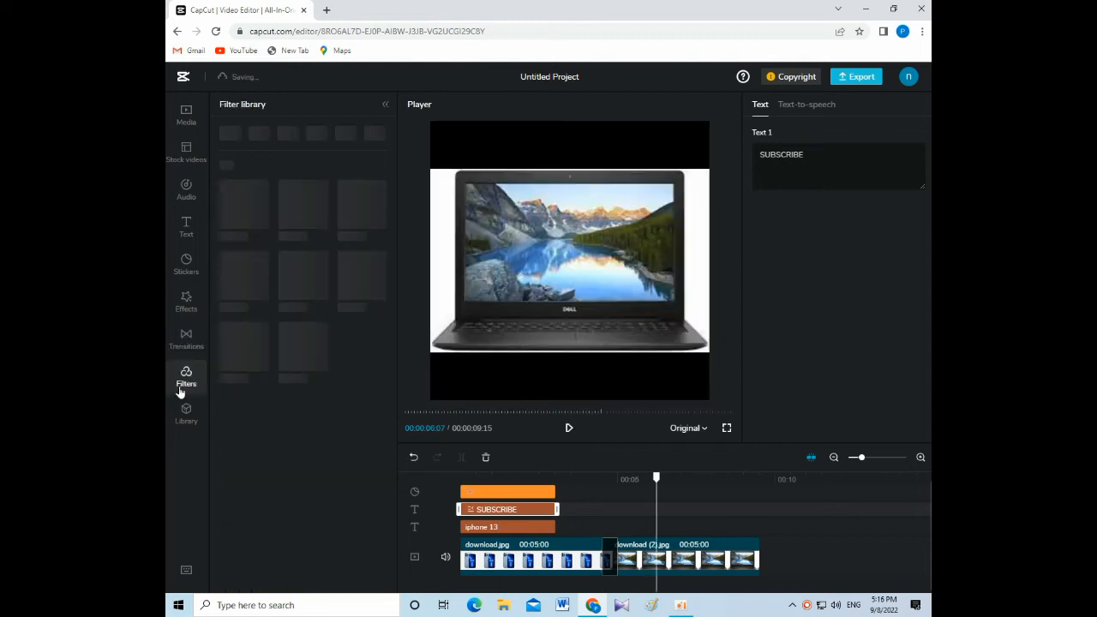
scroll(278, 420, "down", 1)
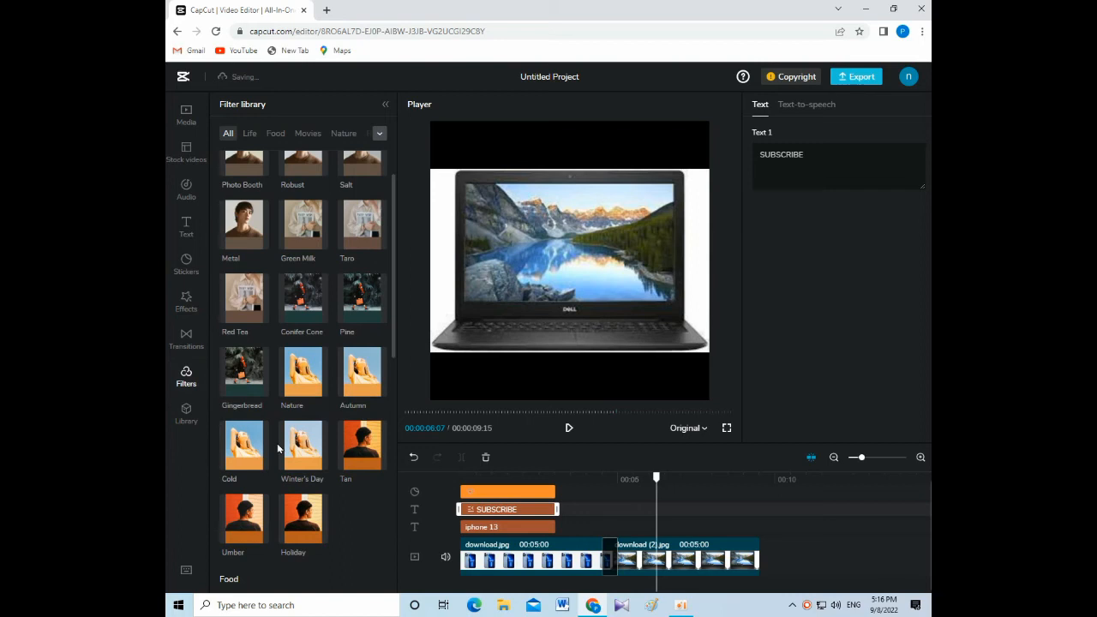
left_click(186, 115)
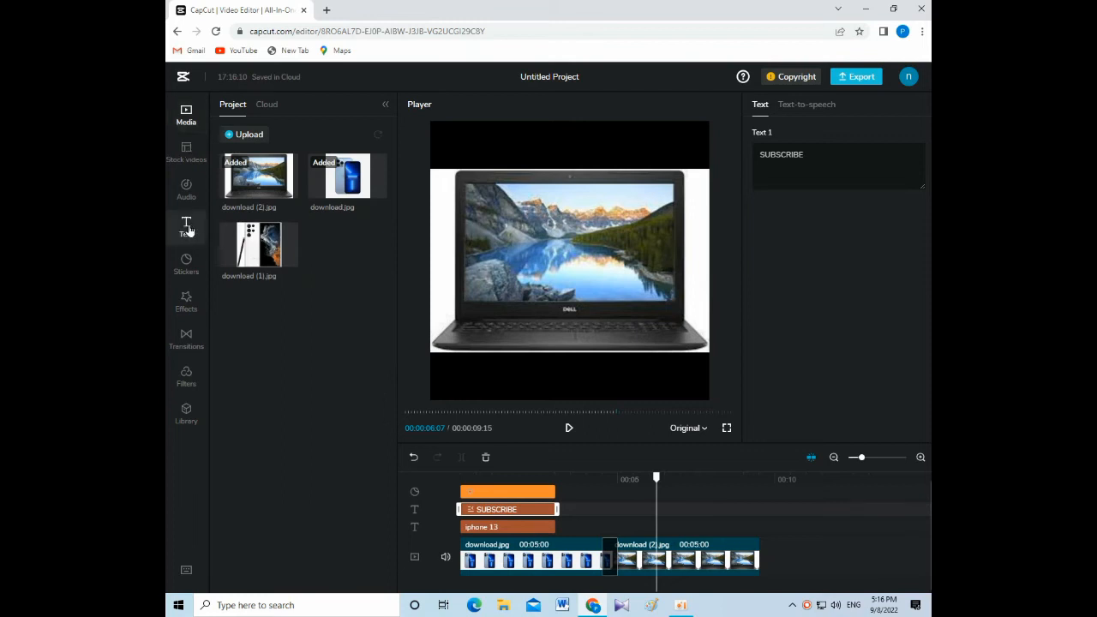
Add the By the Fireplace special effect to the timeline near the start of the download.jpg clip
left_click(185, 315)
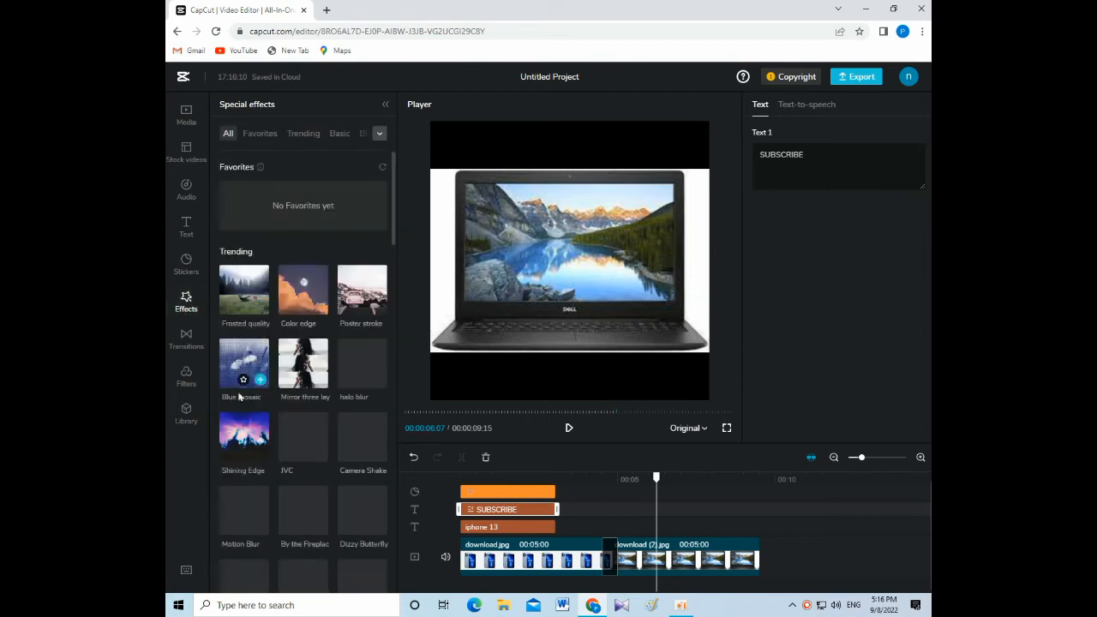
left_click(370, 506)
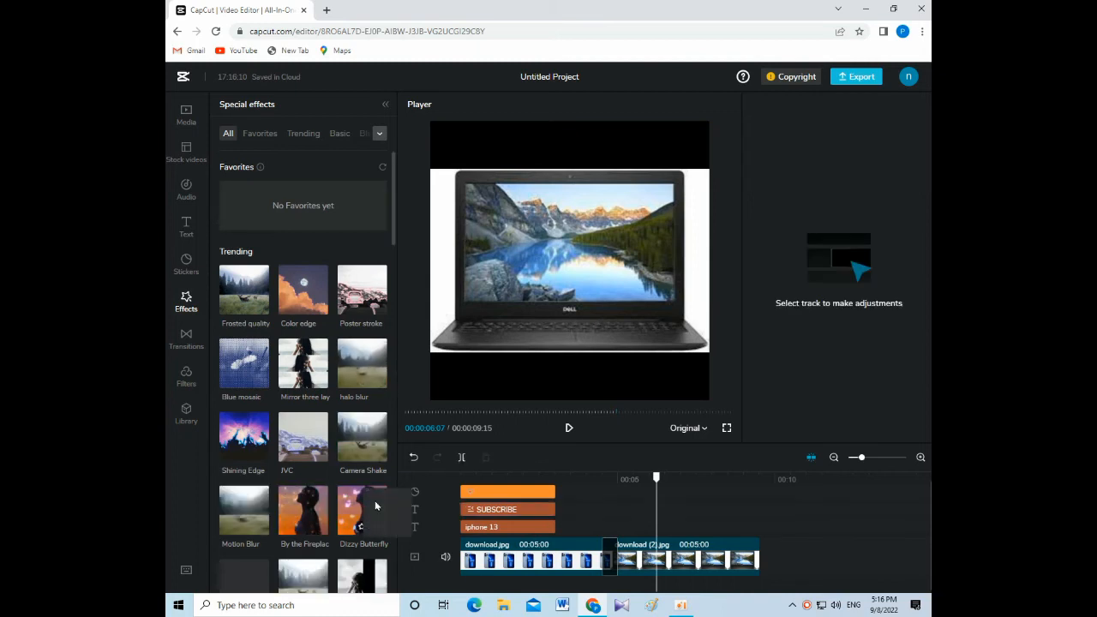
left_click_drag(313, 508, 469, 549)
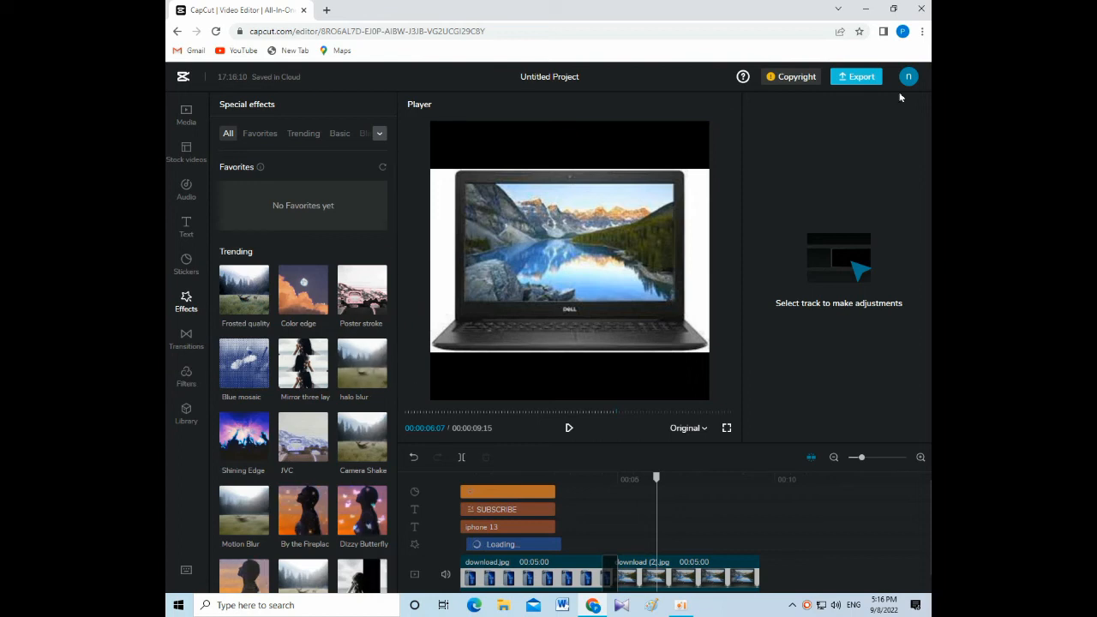
Move the By the Fireplace effect to the very start of the timeline, between the SUBSCRIBE and iphone 13 tracks, and briefly preview it
left_click(473, 479)
left_click(518, 545)
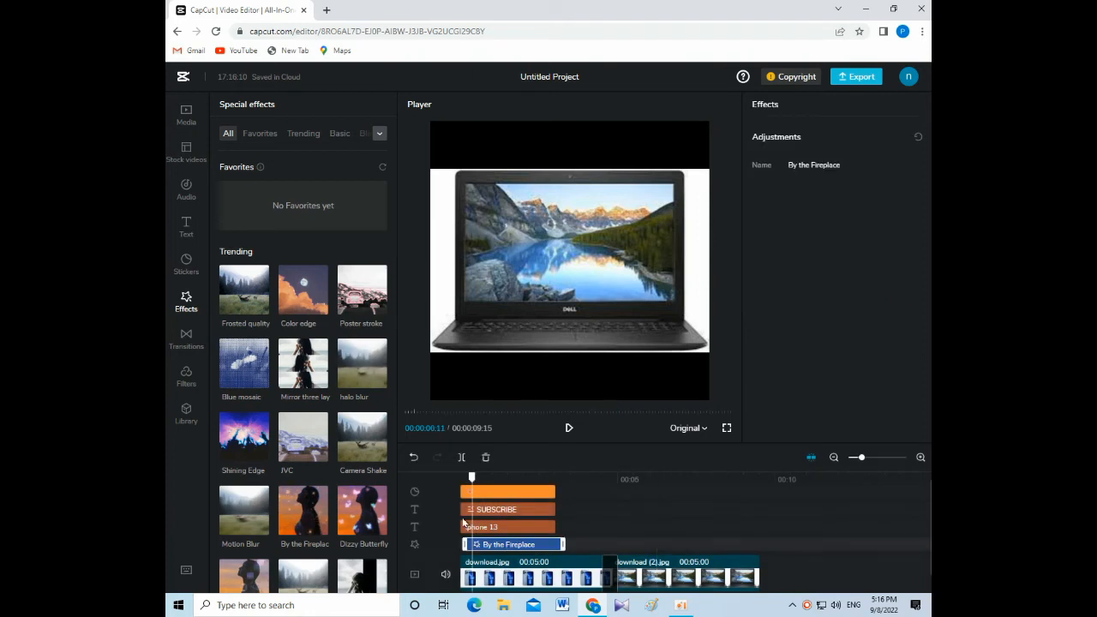
left_click_drag(463, 523, 460, 526)
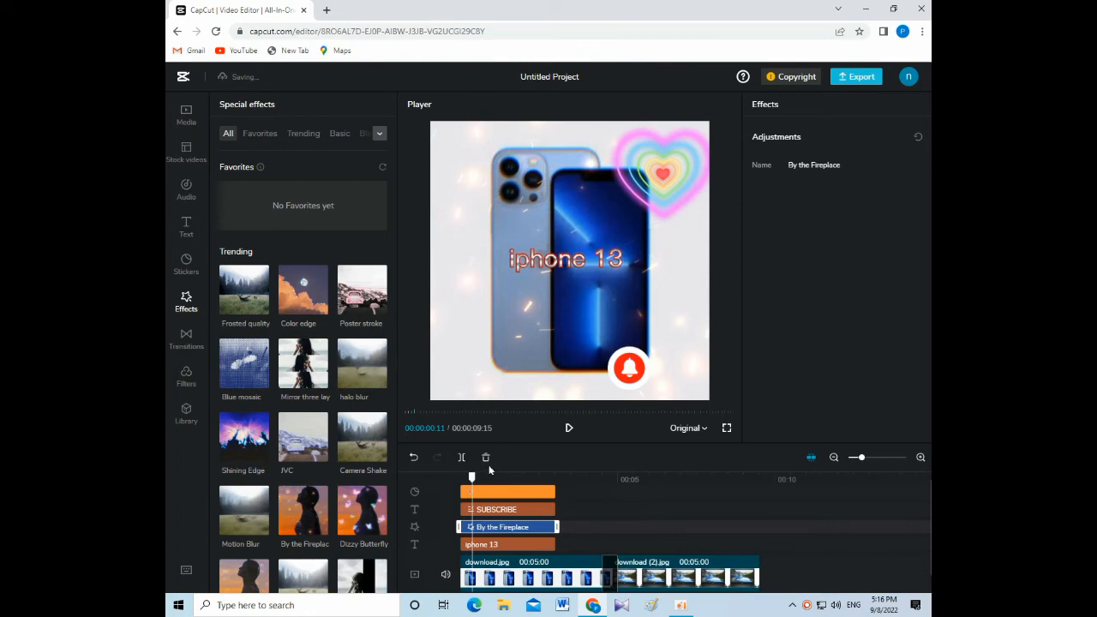
left_click(569, 428)
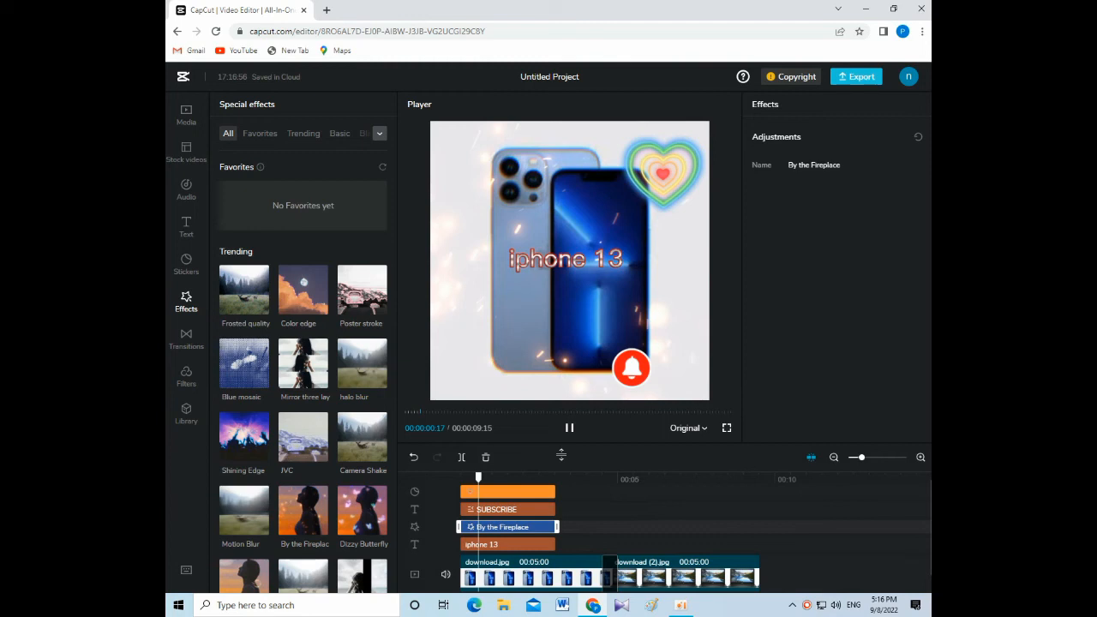
left_click(569, 427)
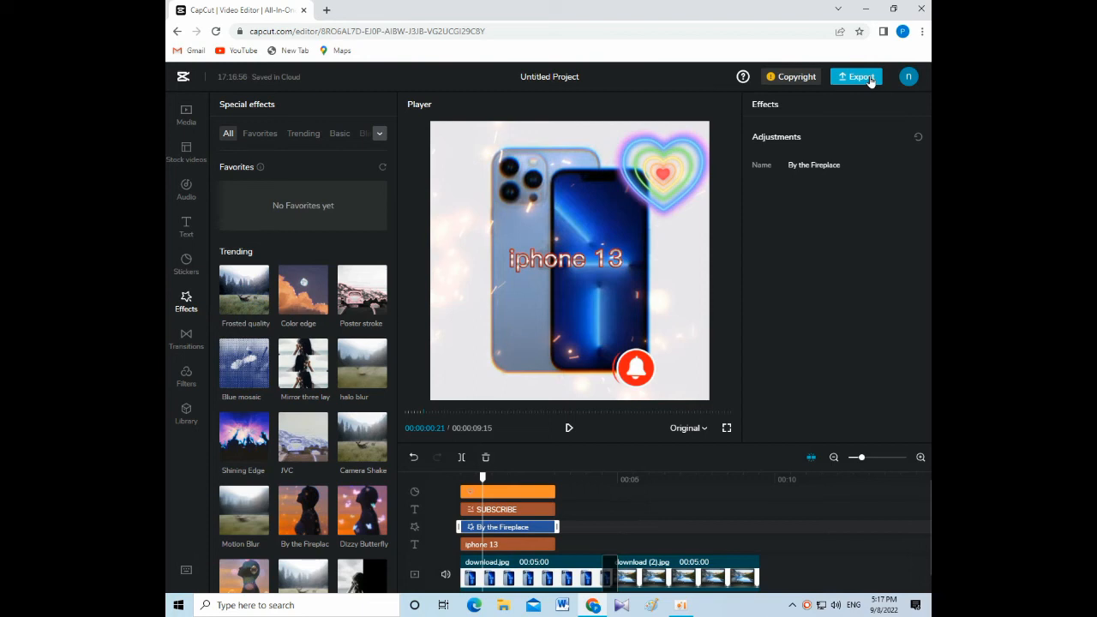
Export the video under the name test as a 1080p, 30fps MP4, and play the exported file
left_click(860, 76)
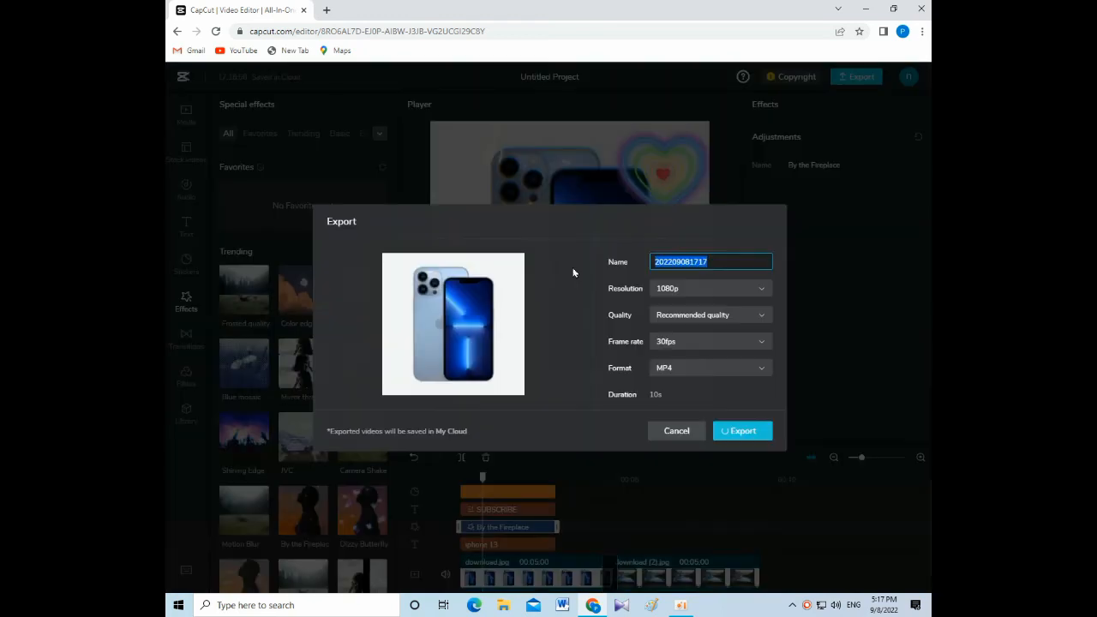
type("test")
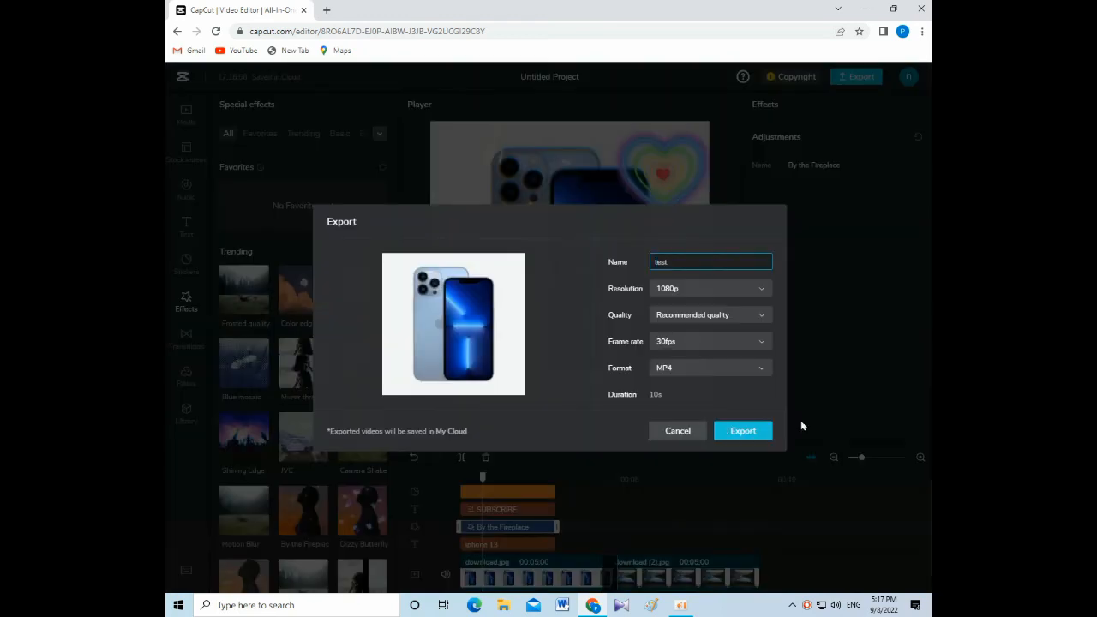
left_click(746, 433)
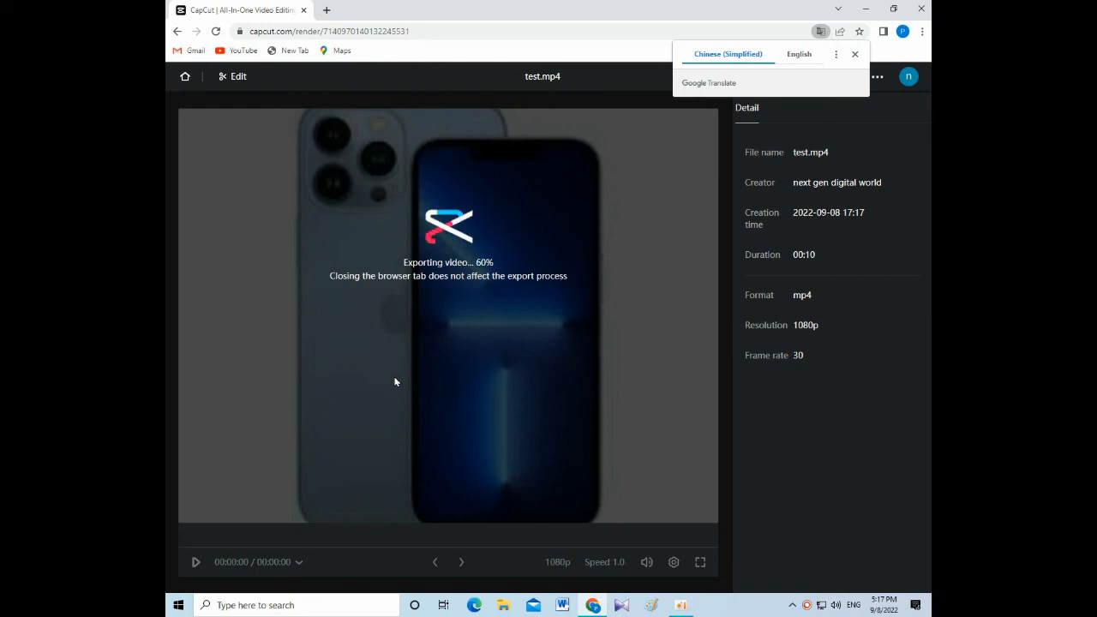
left_click(401, 259)
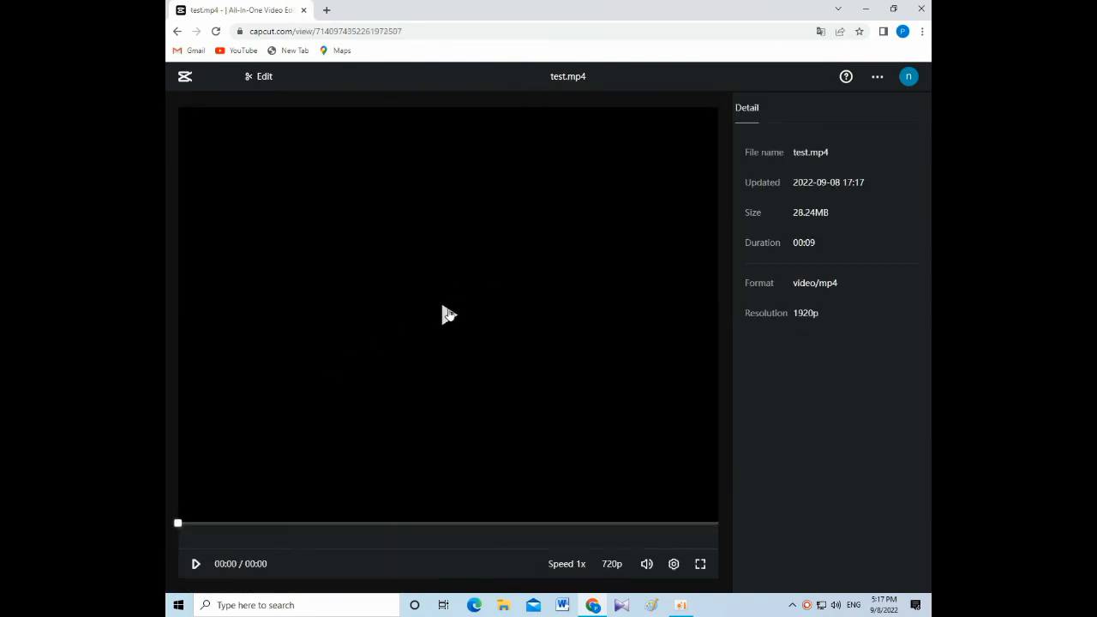
left_click(196, 564)
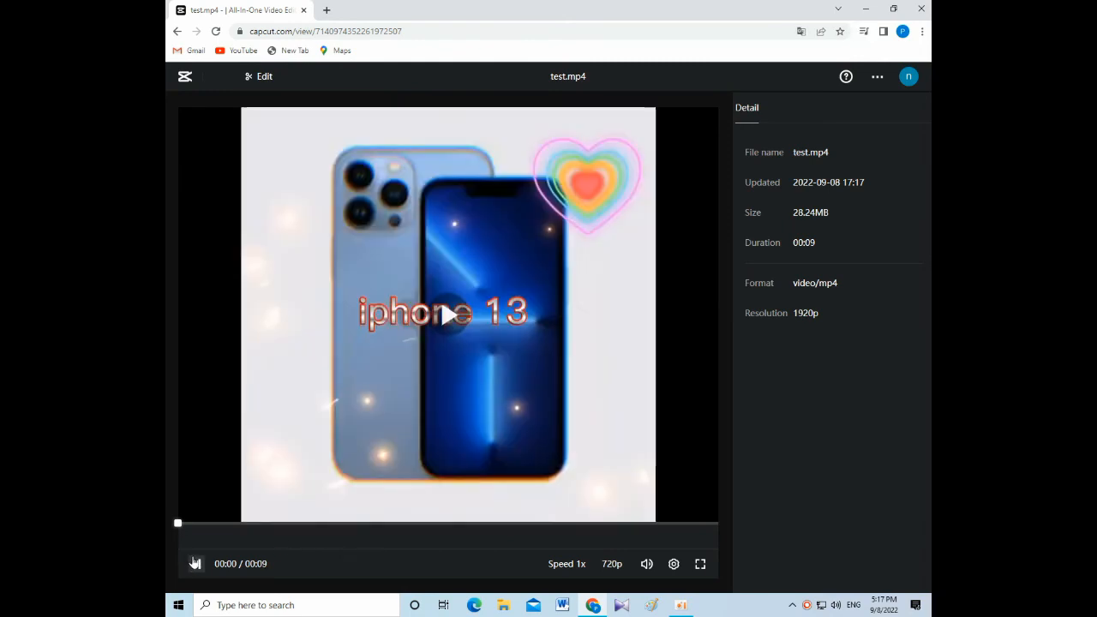